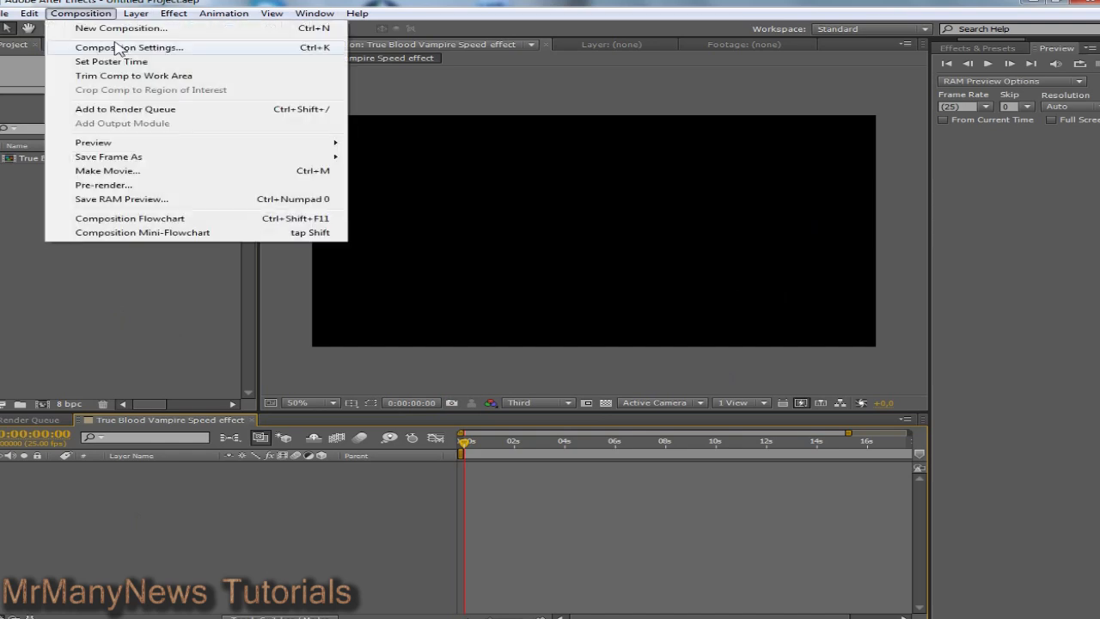
left_click(118, 45)
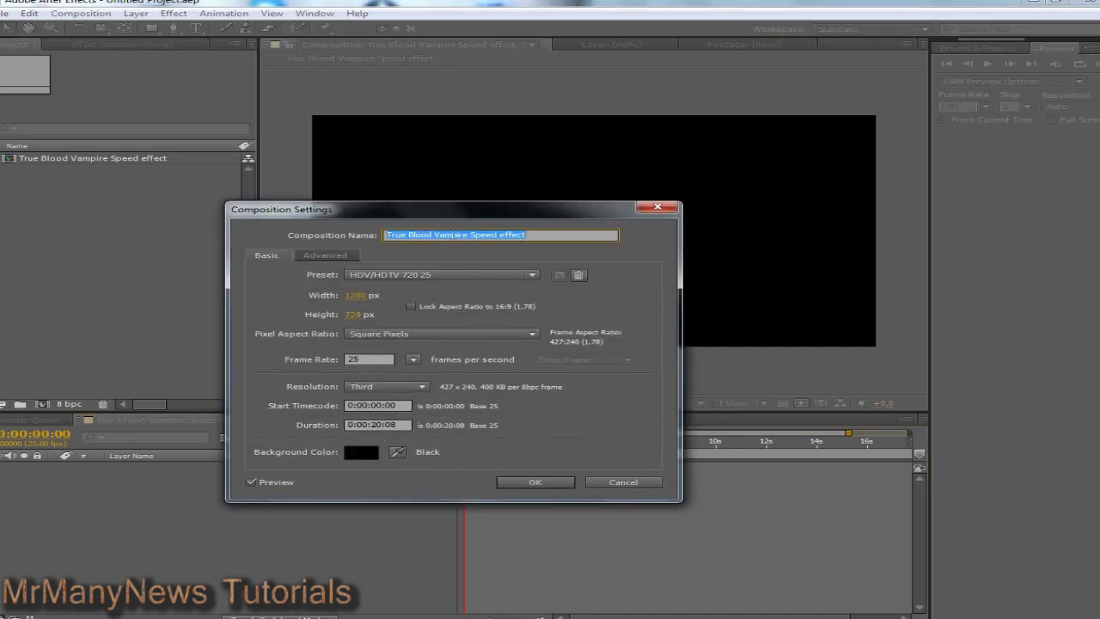
left_click(513, 239)
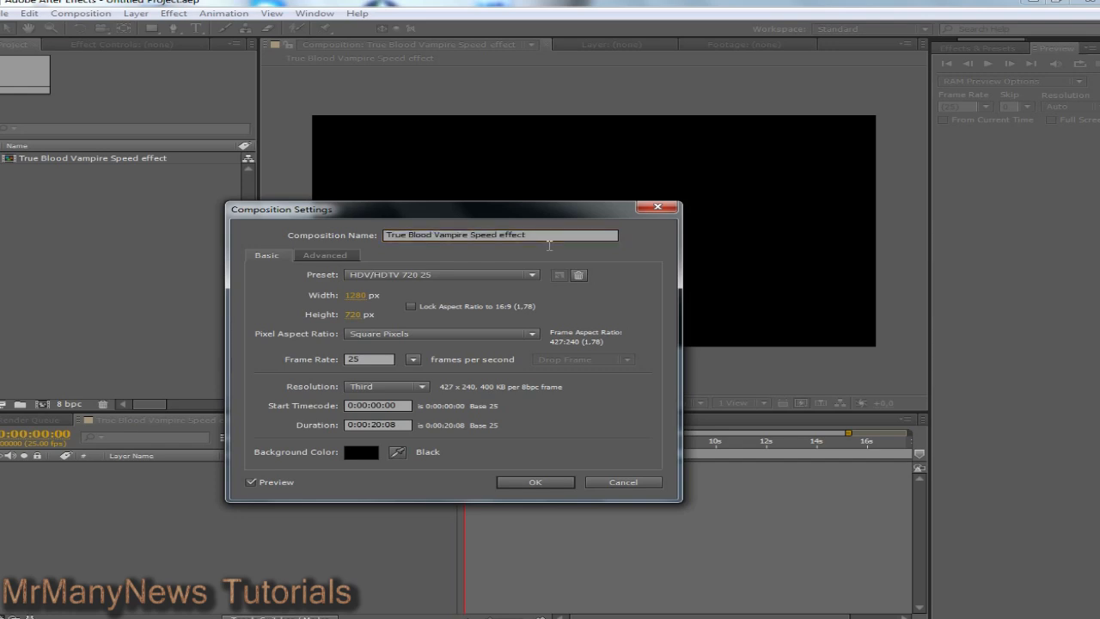
left_click(364, 275)
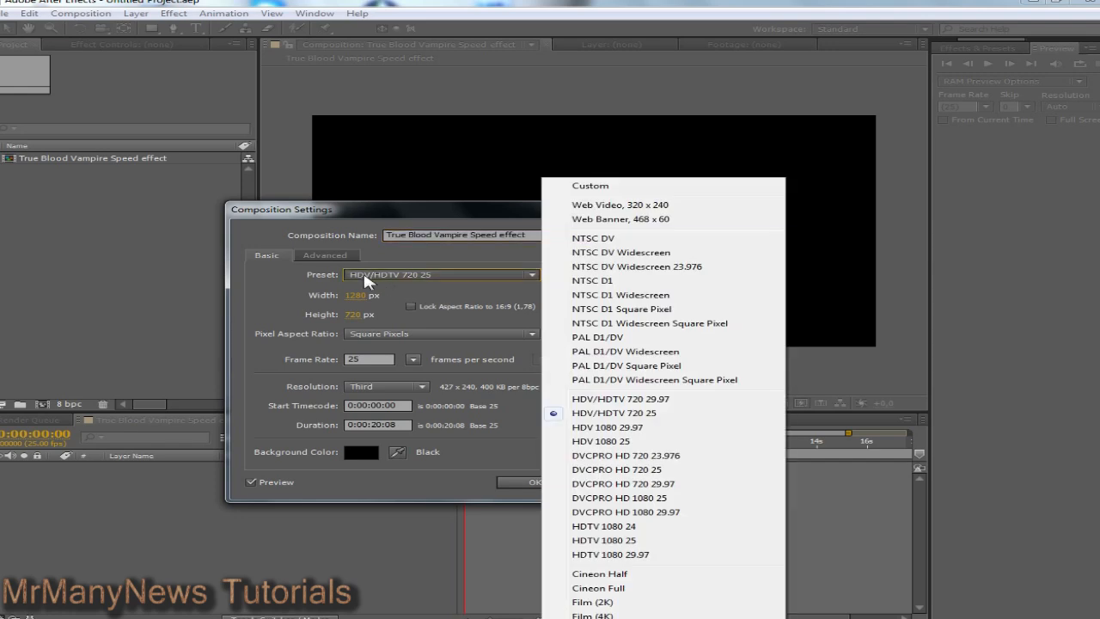
left_click(621, 413)
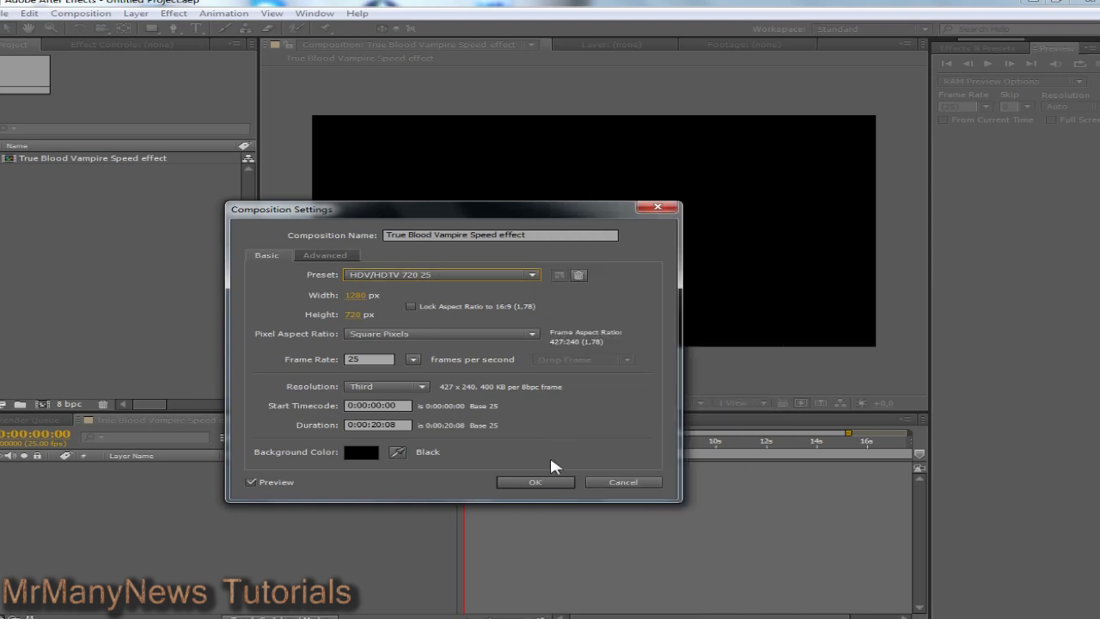
left_click(538, 481)
left_click_drag(468, 447, 417, 453)
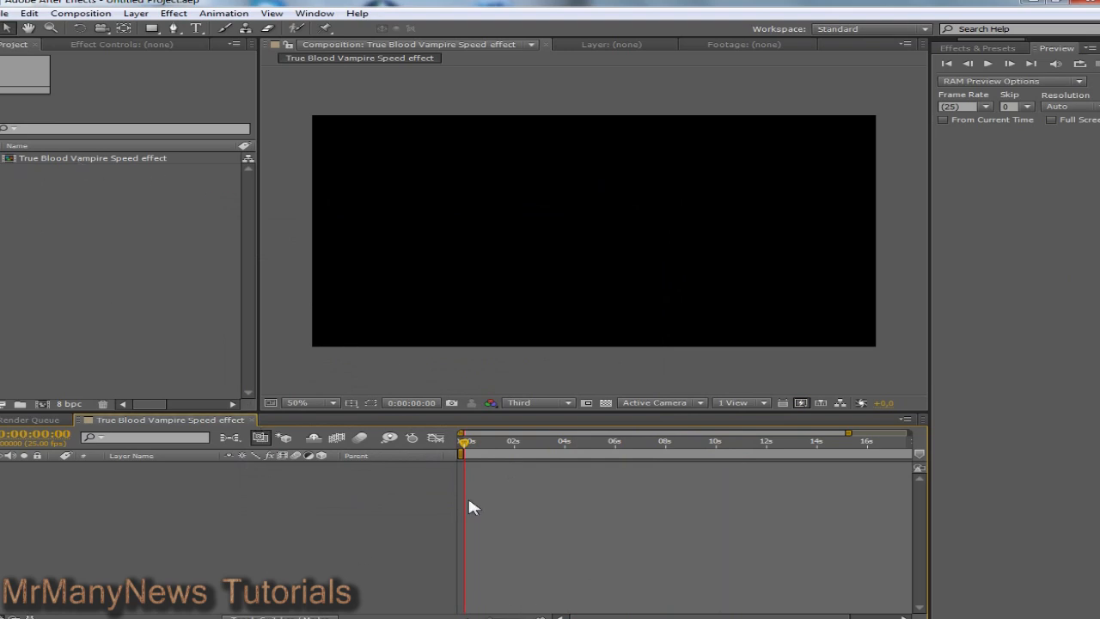
Step: Bring up the Vampyr footage folder and drag clip M4H00534 over to After Effects
left_click(527, 617)
left_click(590, 545)
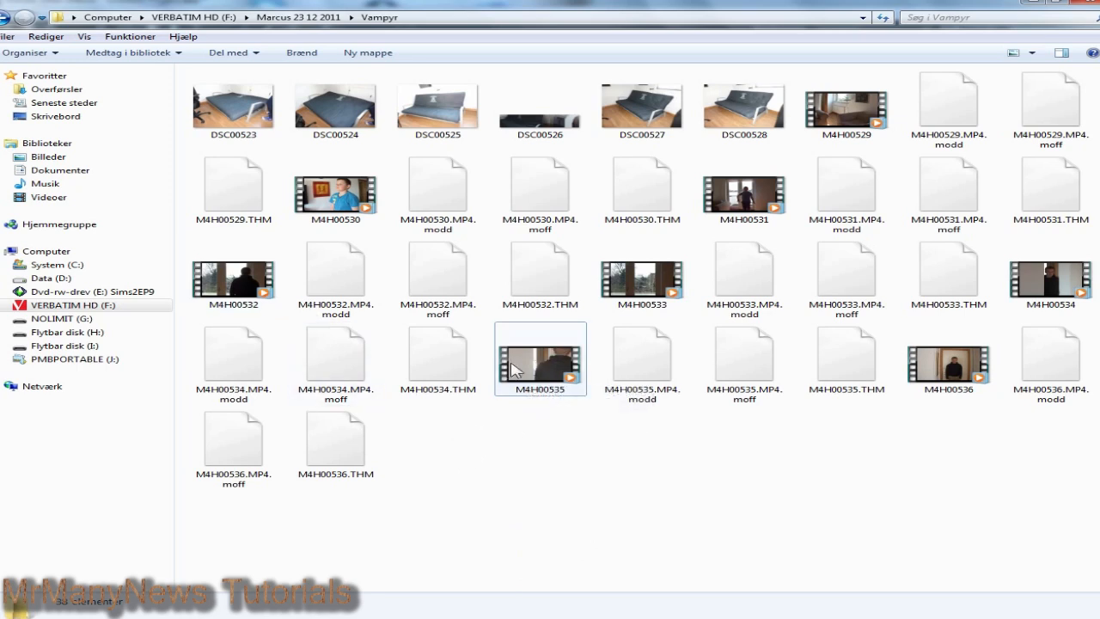
mouse_move(525, 368)
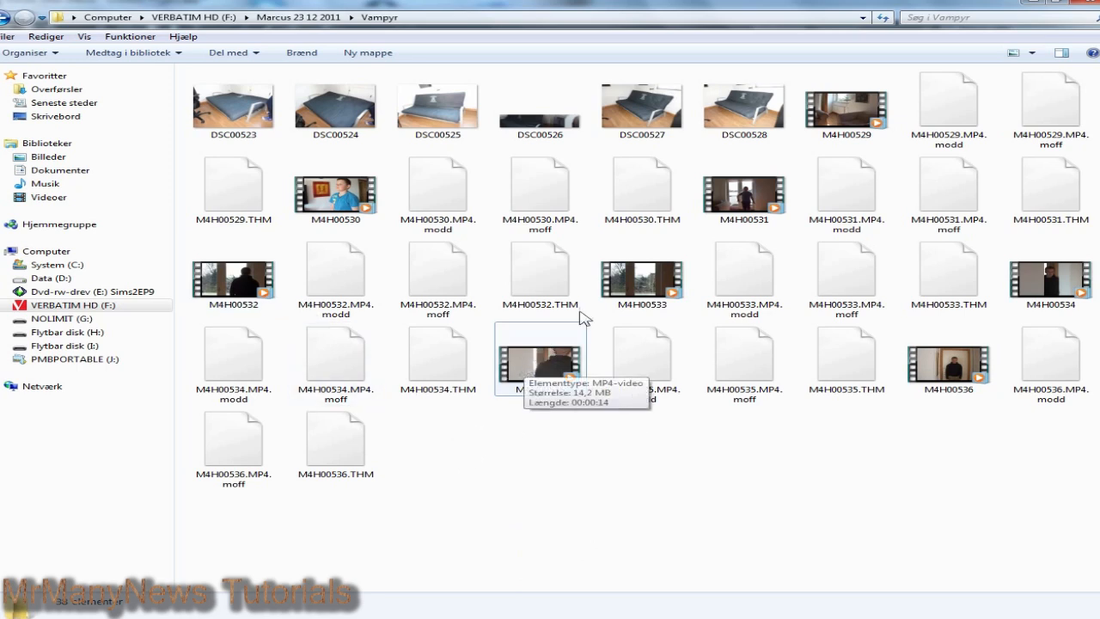
left_click(1041, 288)
left_click_drag(1050, 277, 109, 295)
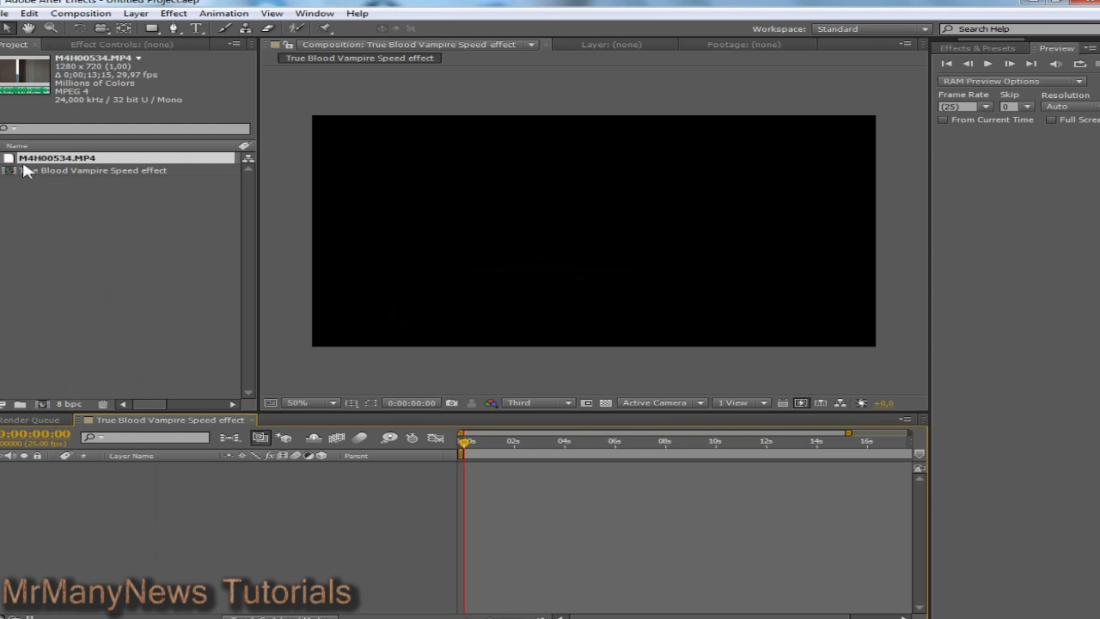
Step: Place M4H00534.MP4 in the vampire speed composition as layer 1 and move to a later frame
left_click_drag(23, 162, 241, 533)
left_click_drag(465, 442, 491, 452)
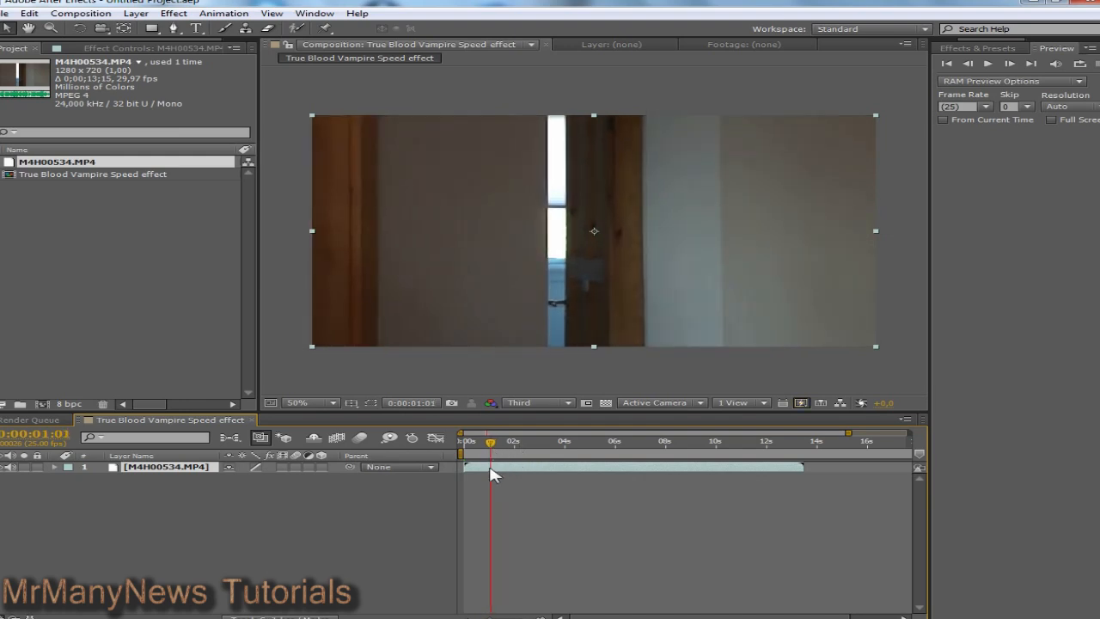
Step: Enable Time Remapping on the M4H00534.MP4 layer from its Time context menu
right_click(491, 474)
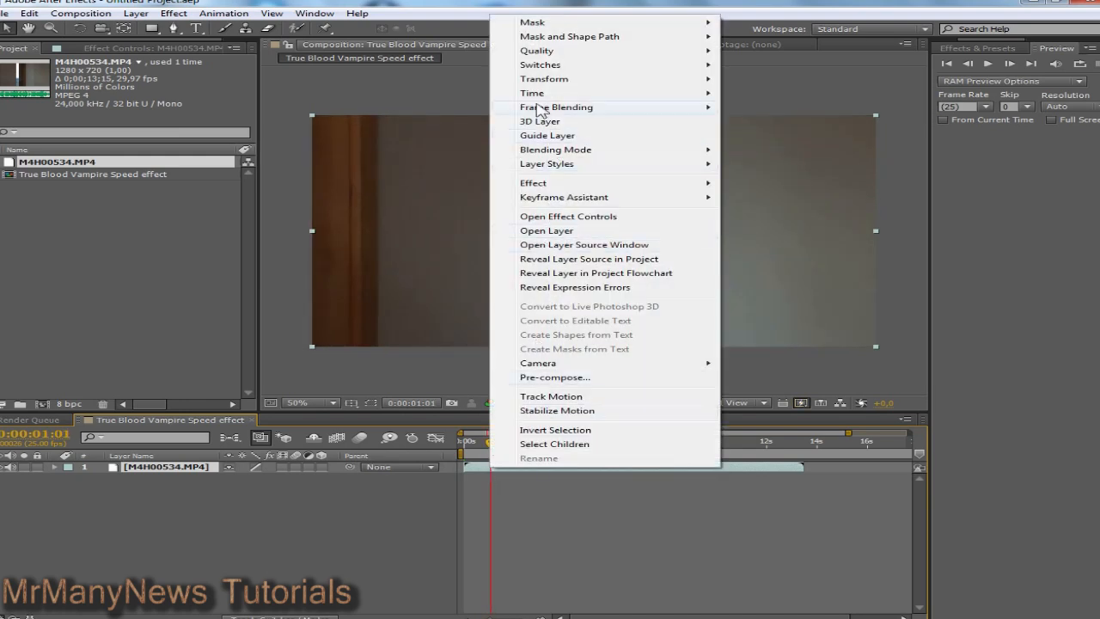
mouse_move(536, 98)
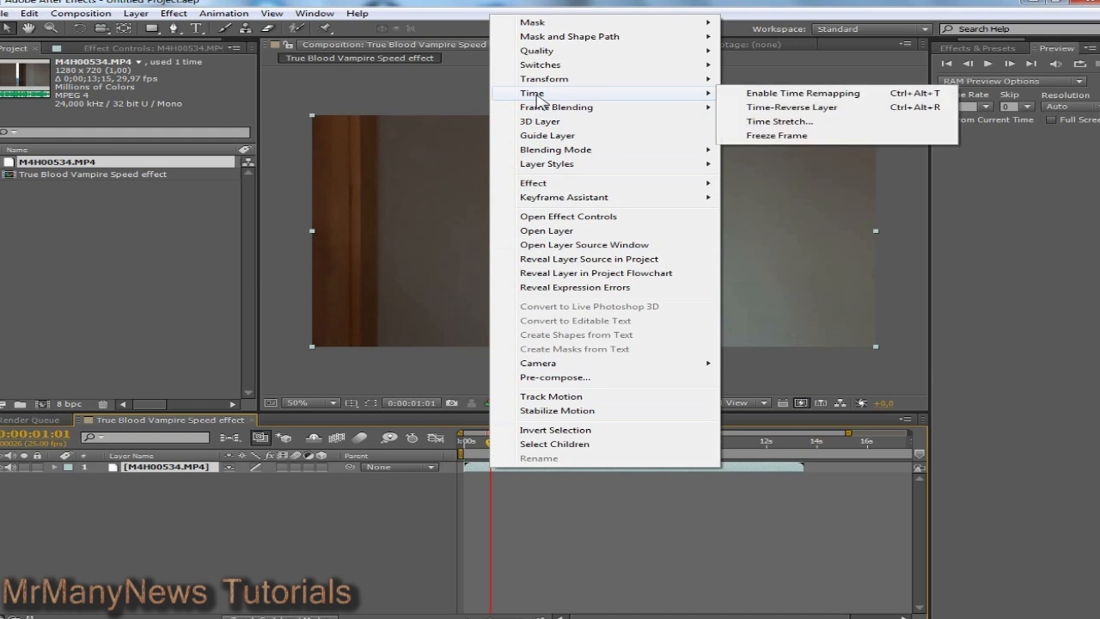
left_click(728, 93)
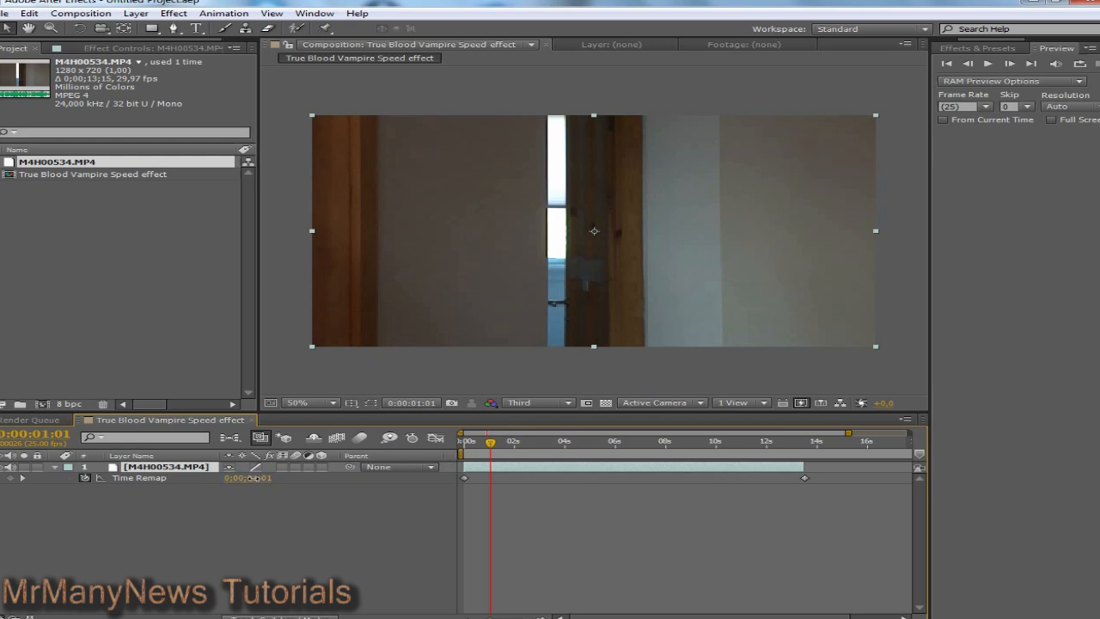
Step: Add two early Time Remap keyframes, lowering the first value and pulling the one near 4 seconds earlier
left_click_drag(253, 478, 257, 478)
left_click_drag(491, 442, 577, 448)
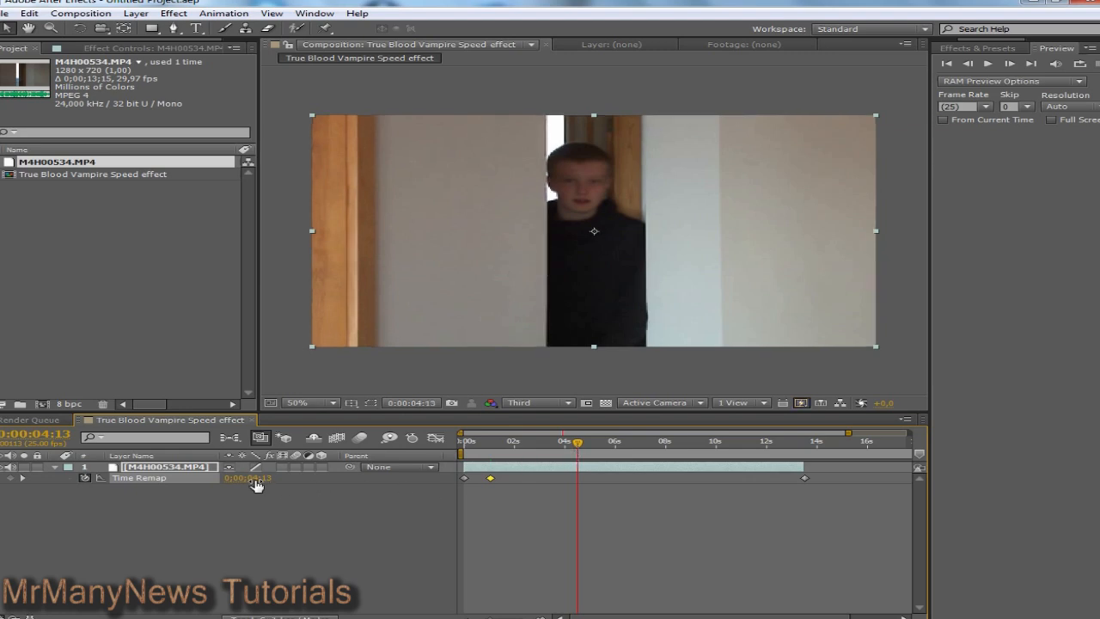
left_click_drag(256, 485, 256, 479)
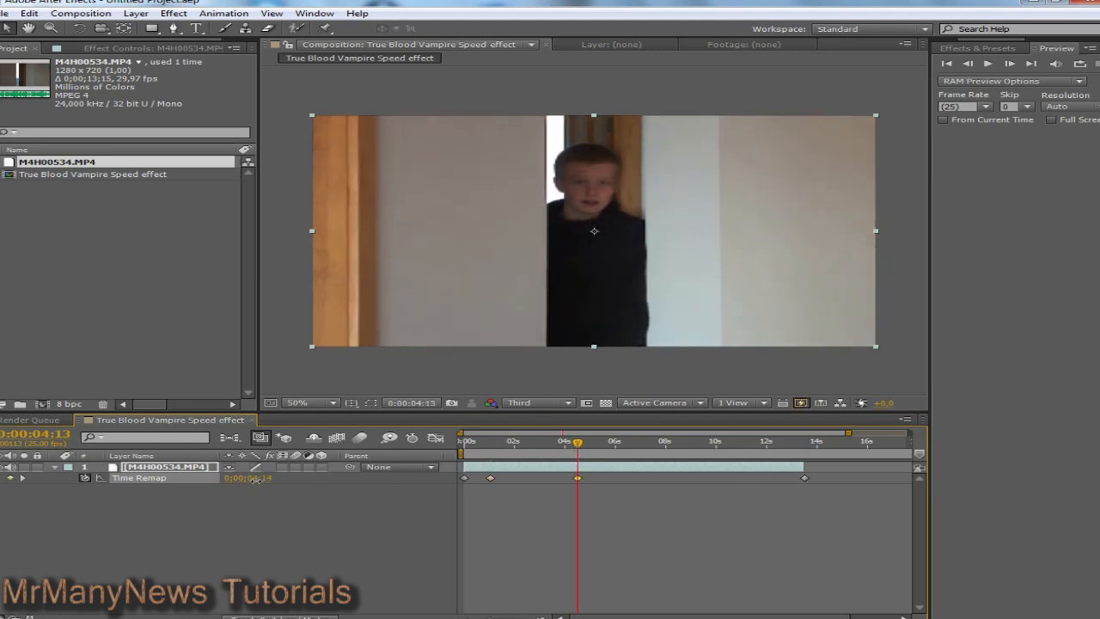
left_click_drag(575, 447, 562, 471)
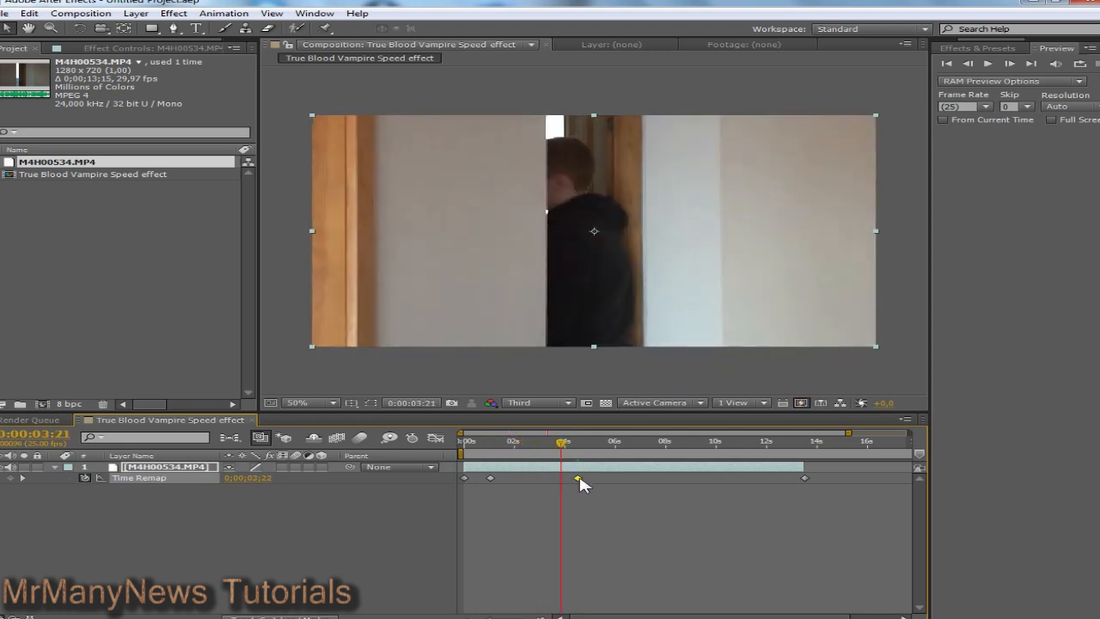
left_click(541, 442)
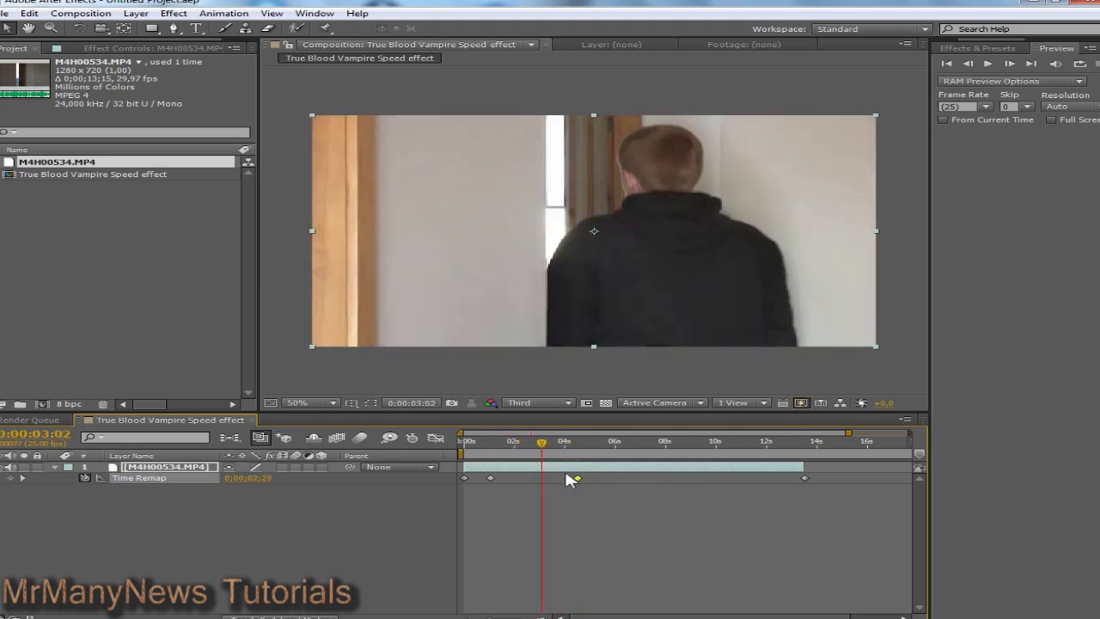
left_click_drag(581, 479, 491, 453)
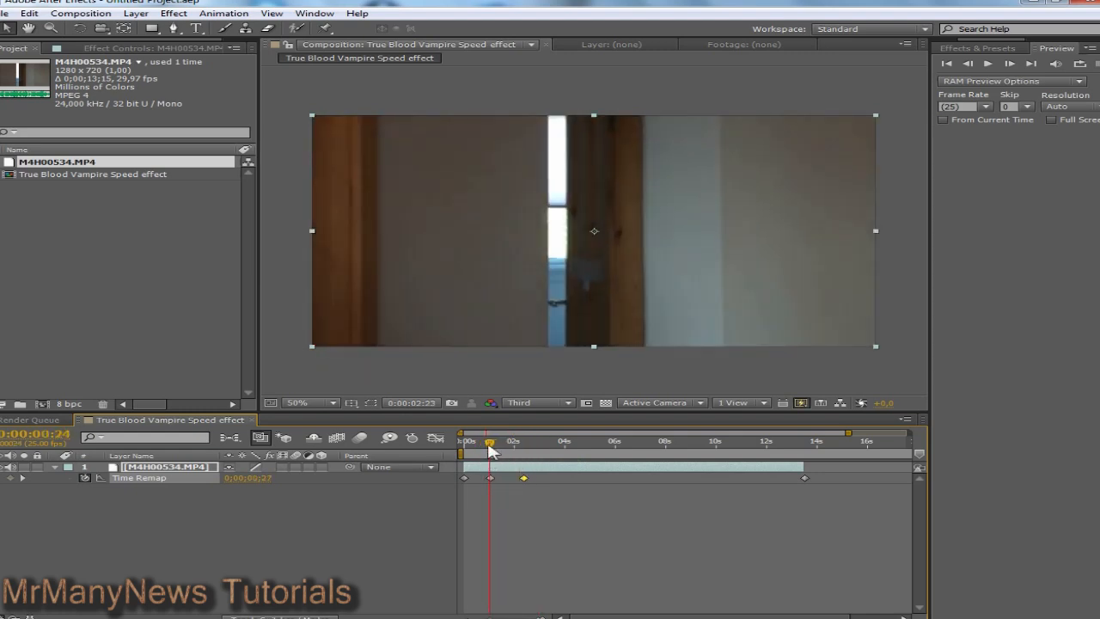
Step: Preview the remap from 0:00:00:24 and pull the later Time Remap keyframe earlier
left_click(989, 65)
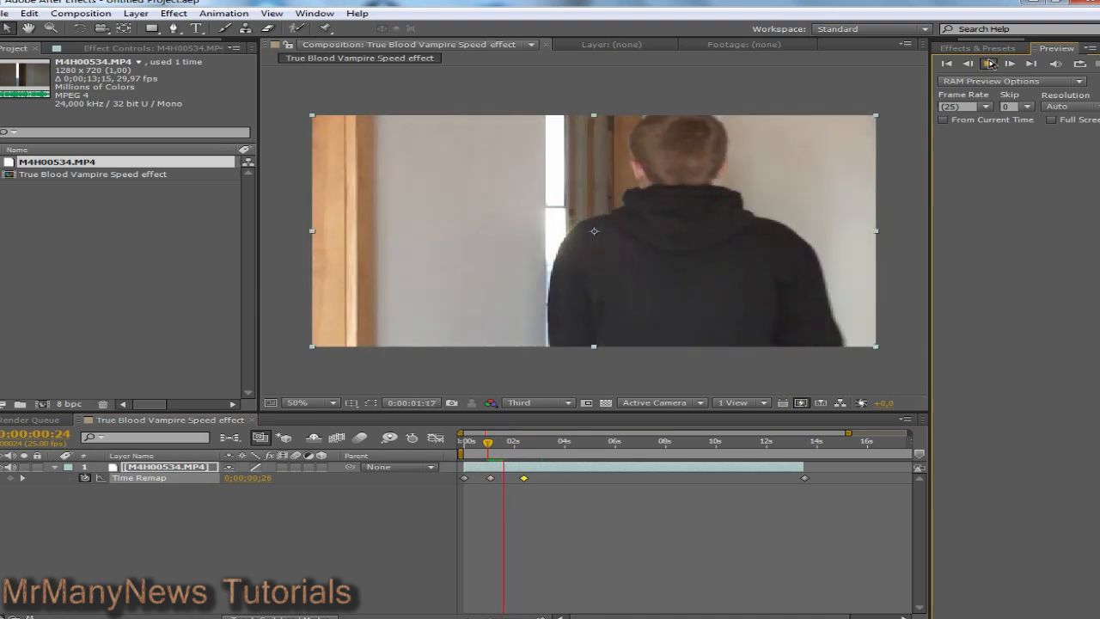
left_click(990, 64)
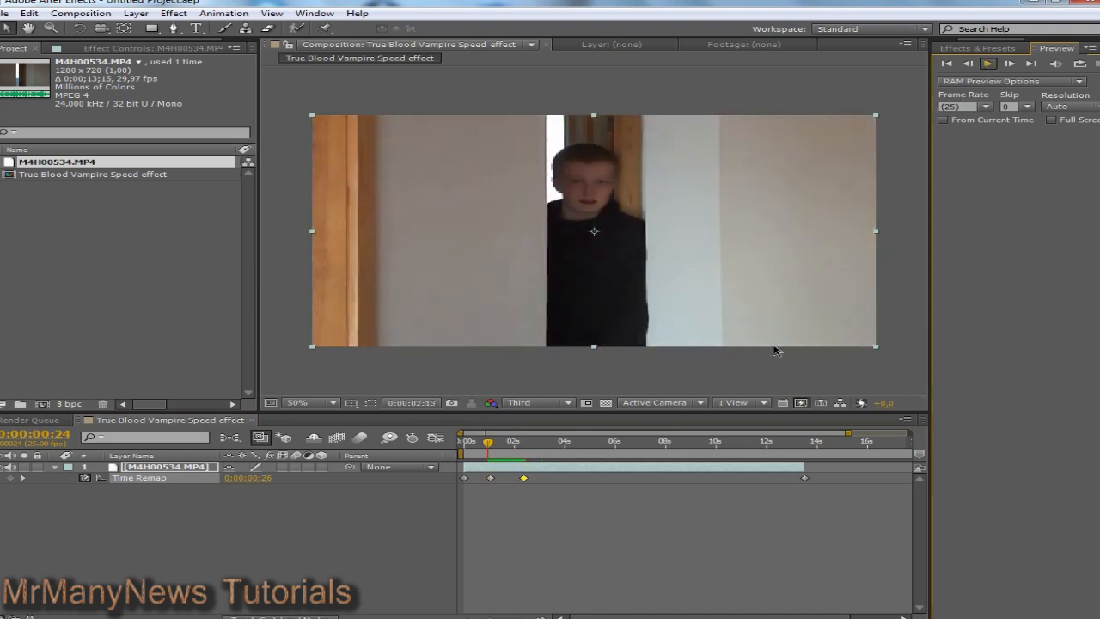
left_click_drag(524, 478, 492, 448)
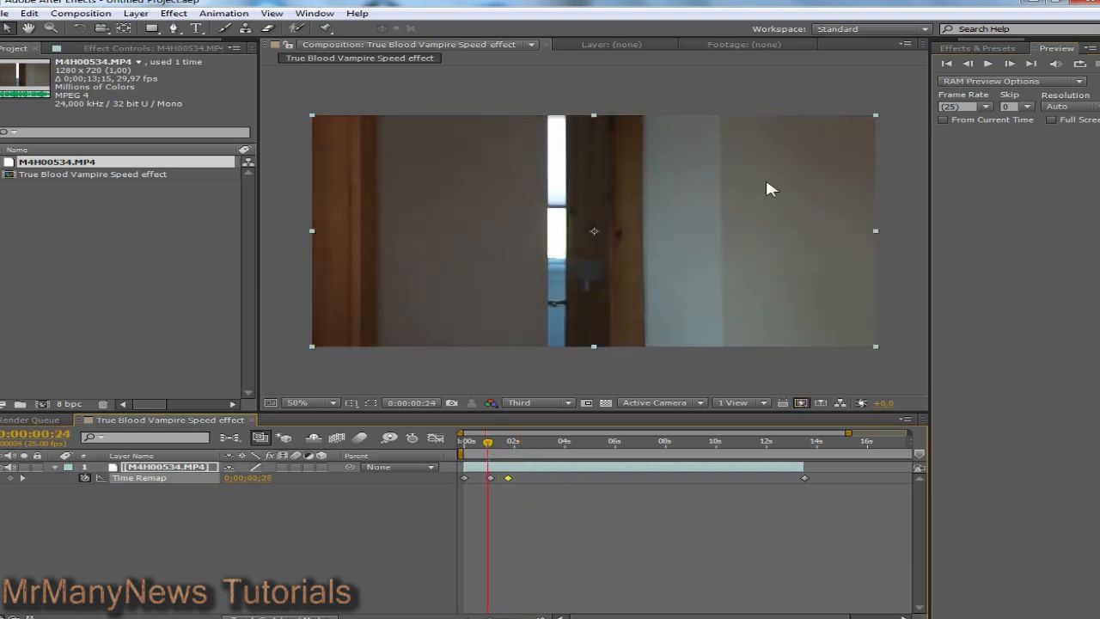
left_click(988, 64)
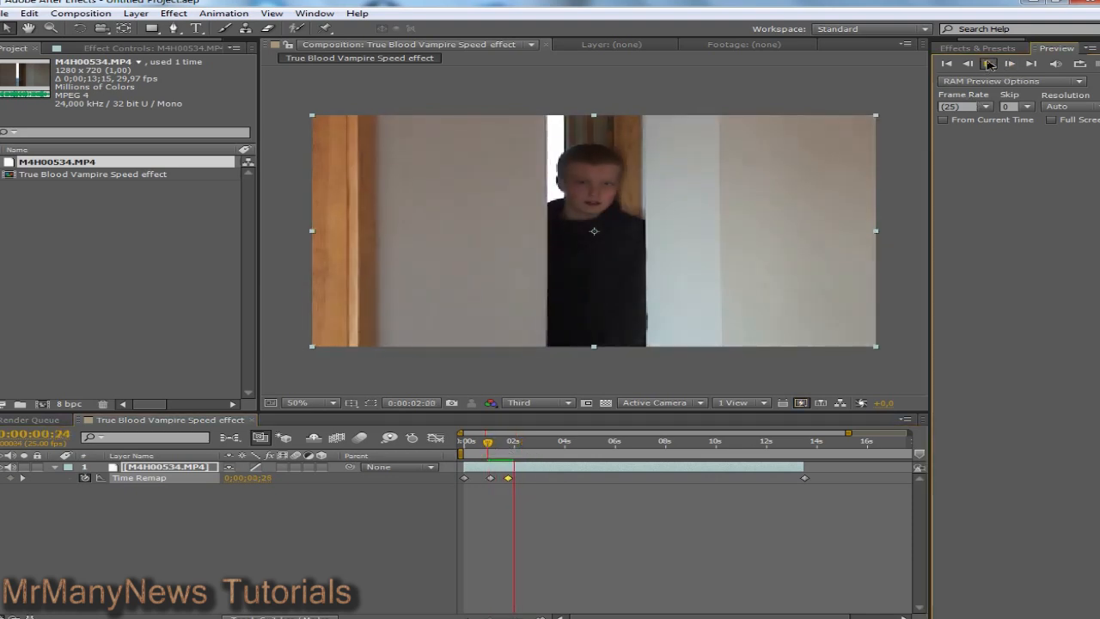
Step: Replay the dash from 0:00:00:24 and 0:00:01:01, park at 0:00:01:04, and show Effects & Presets
left_click(512, 447)
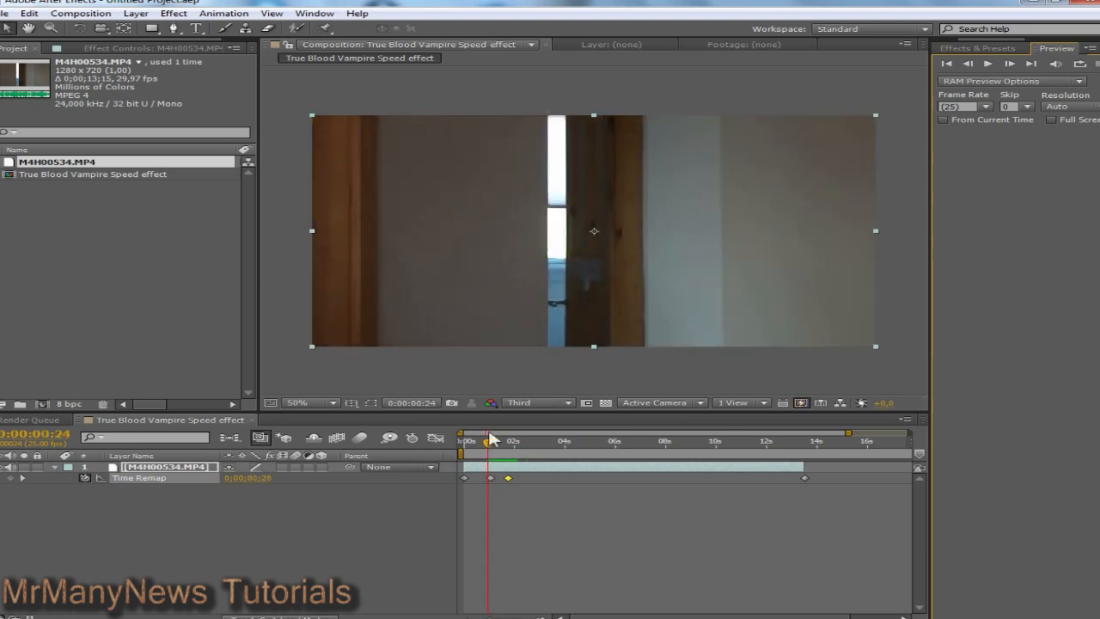
left_click(988, 63)
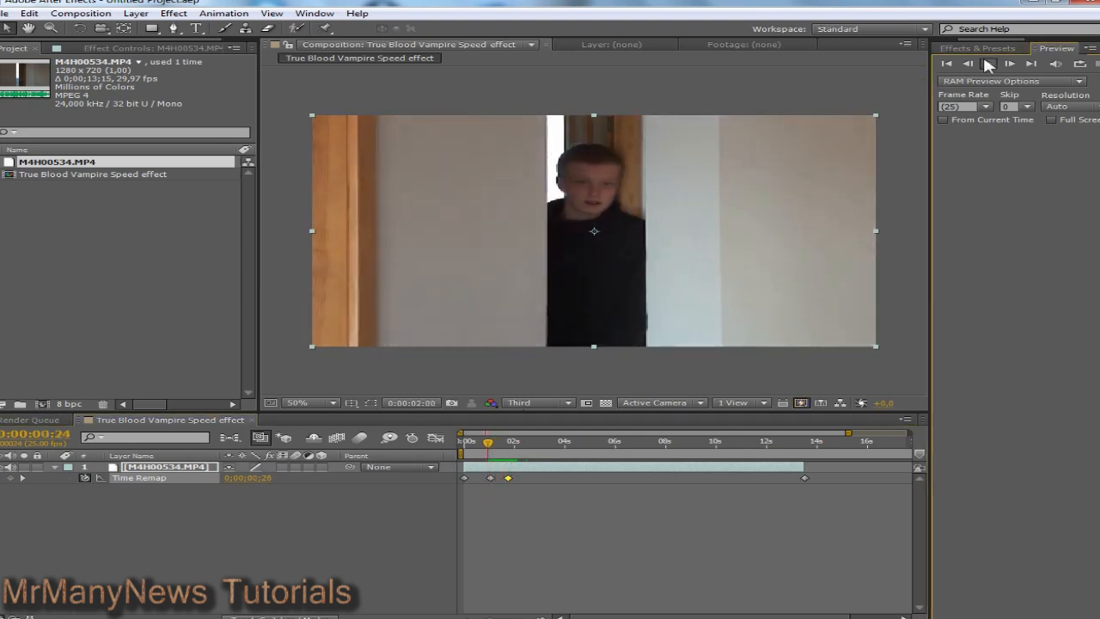
left_click_drag(512, 445, 488, 448)
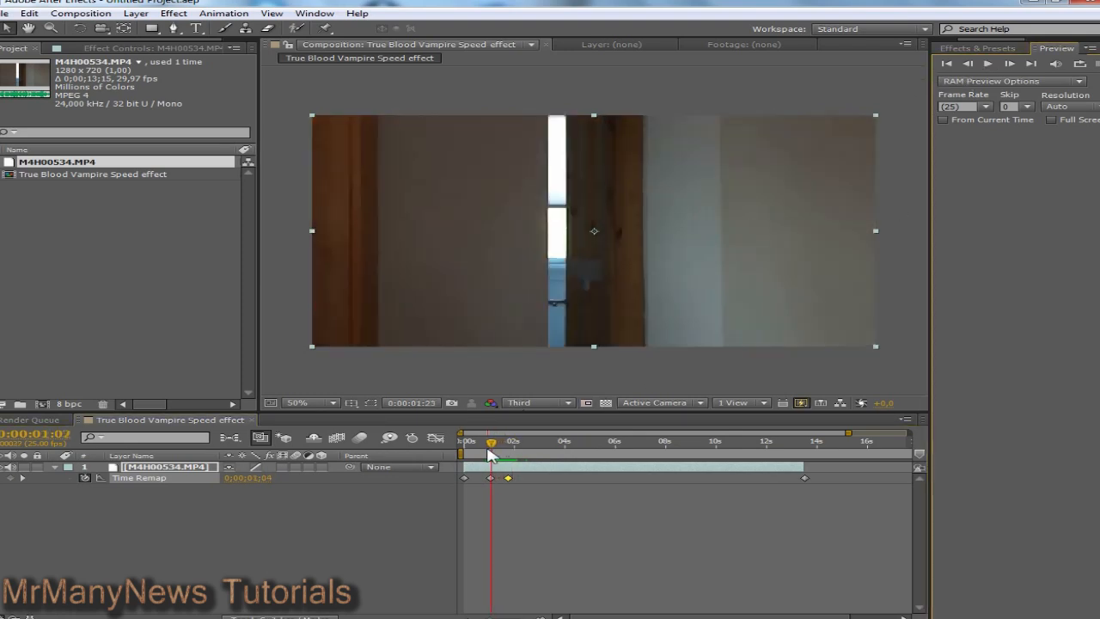
left_click(990, 66)
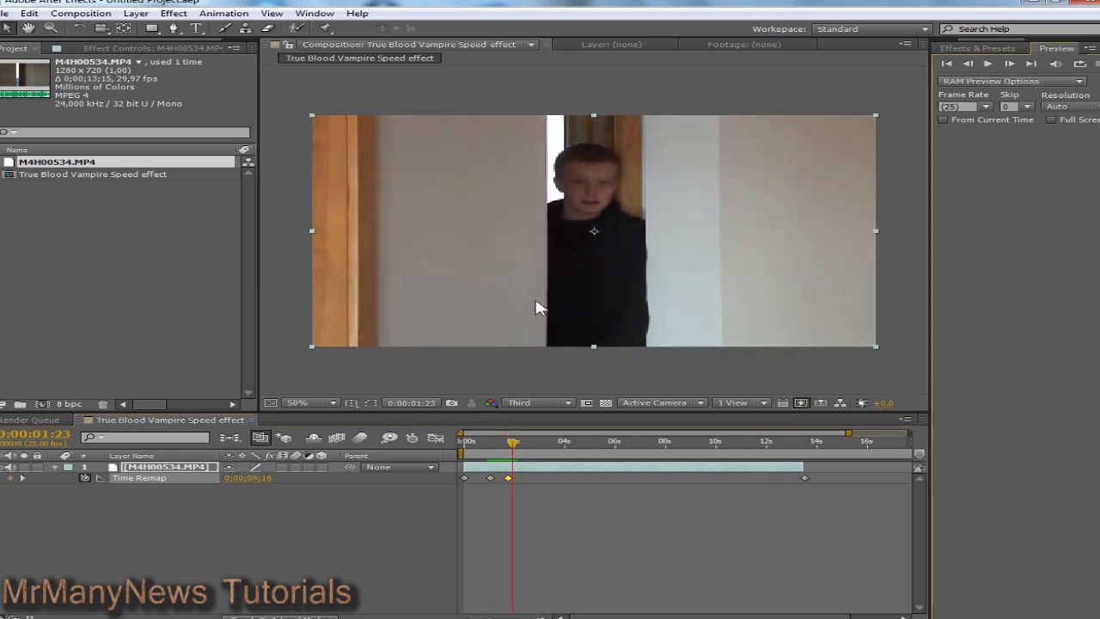
left_click_drag(508, 450, 492, 449)
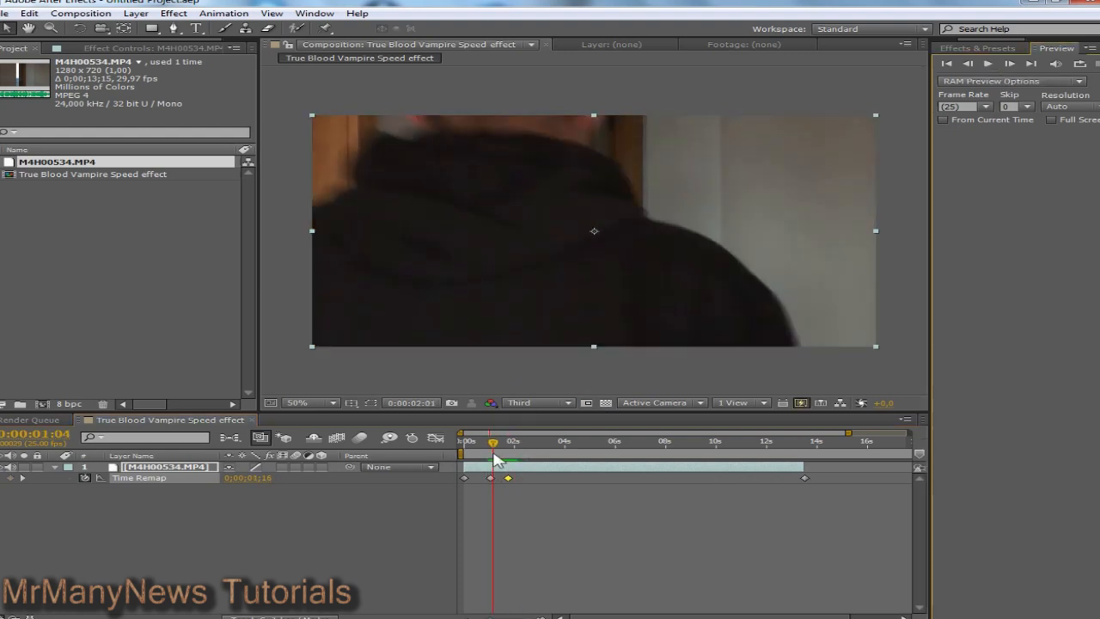
left_click(957, 49)
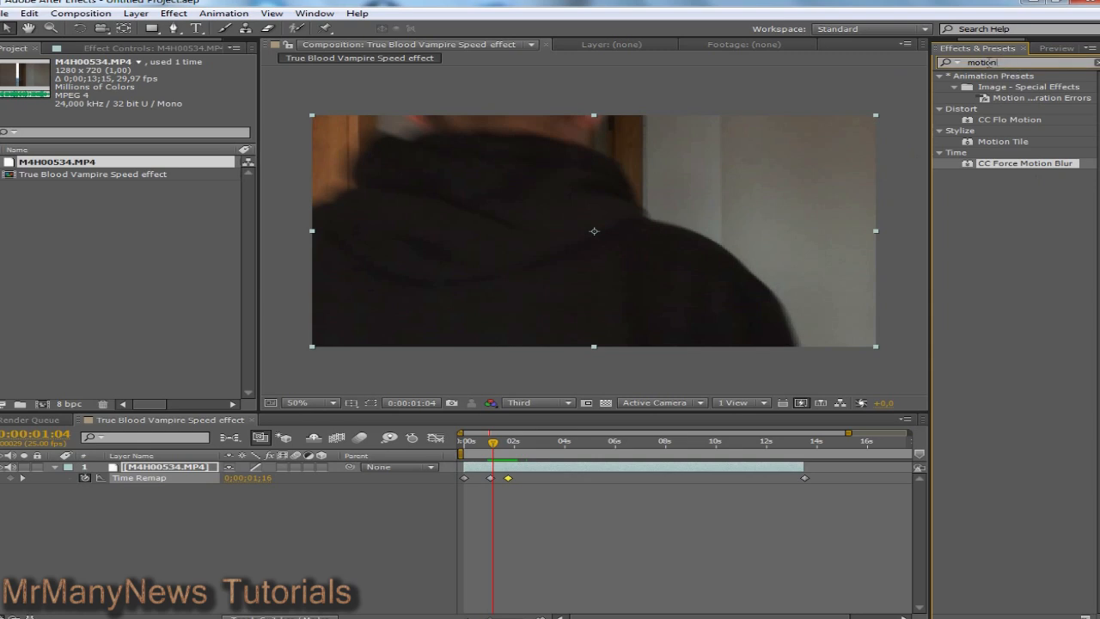
Step: Search effects for "motion" and apply CC Force Motion Blur to the doorway clip
key("BackSpace")
key("BackSpace")
key("BackSpace")
key("BackSpace")
key("BackSpace")
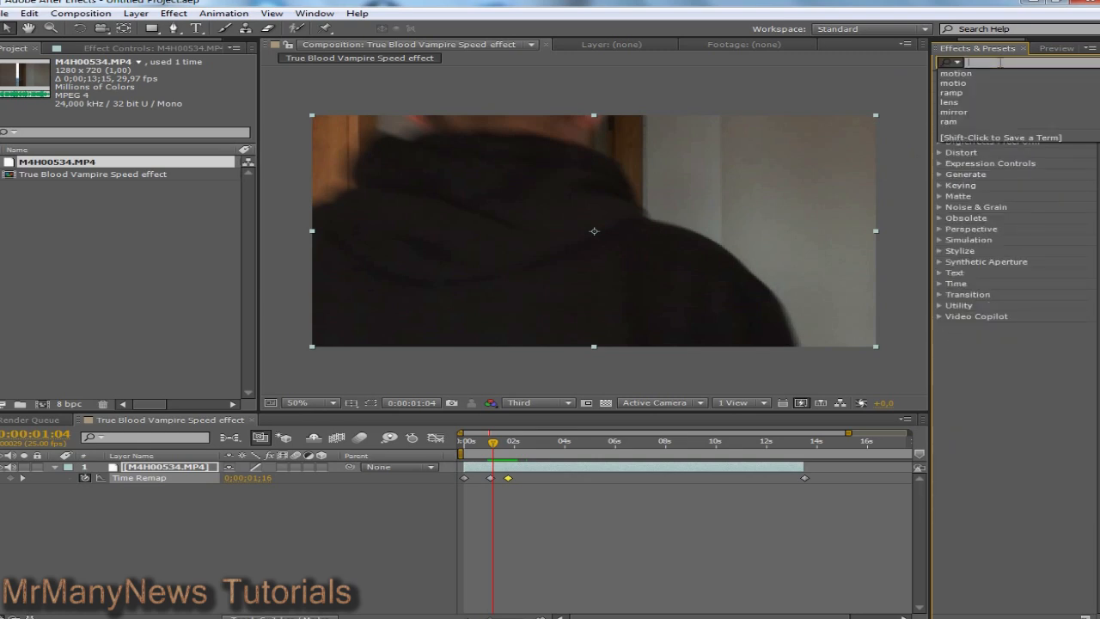
type("motion")
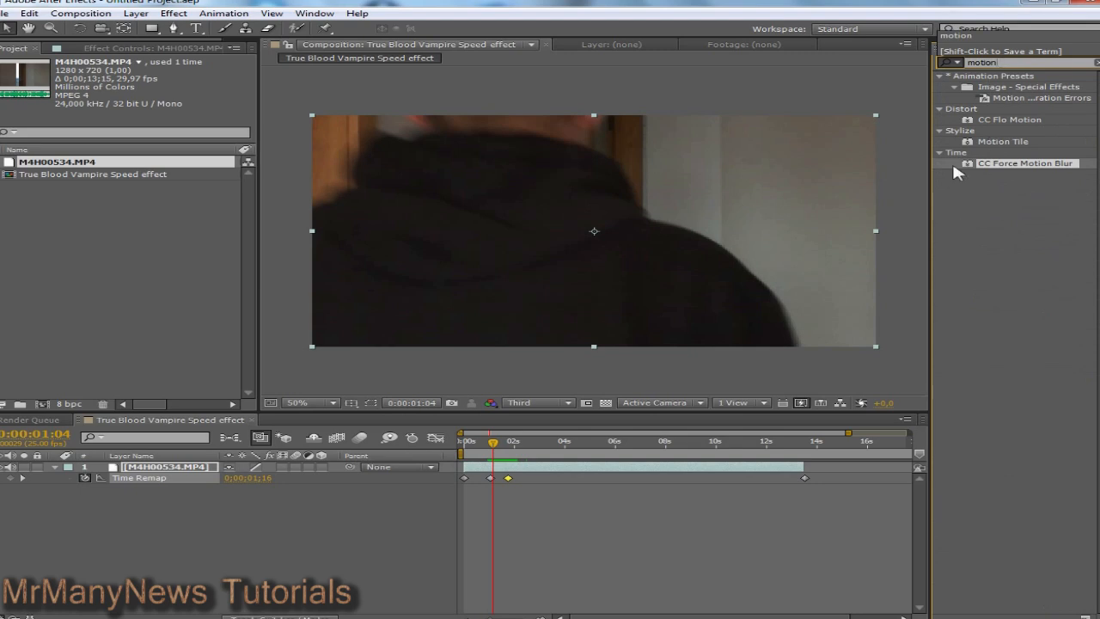
left_click(981, 172)
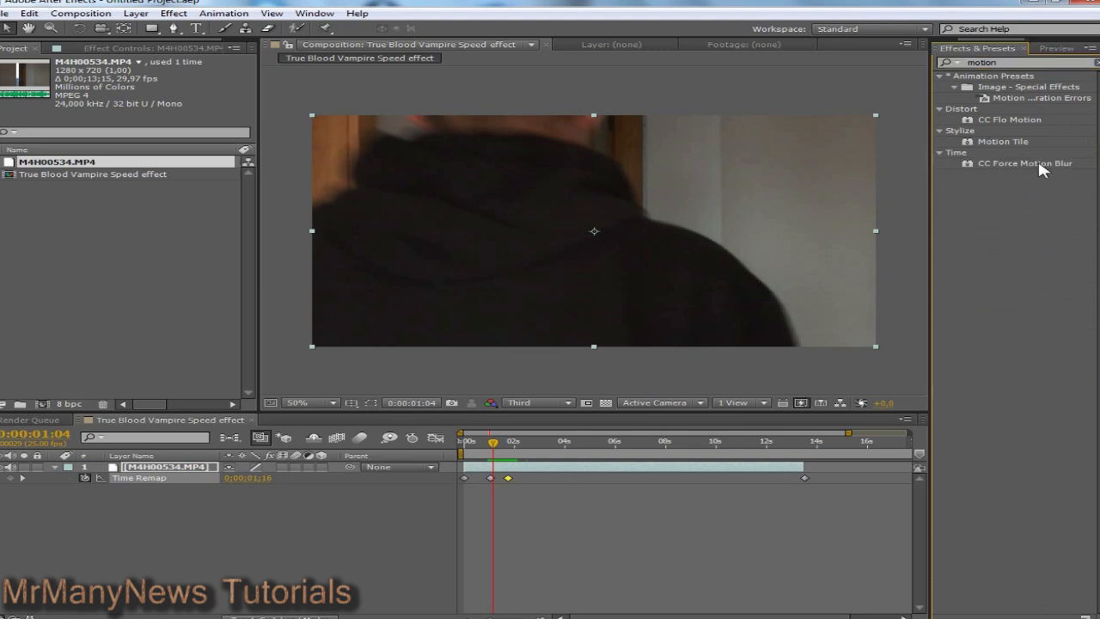
left_click_drag(988, 169, 629, 238)
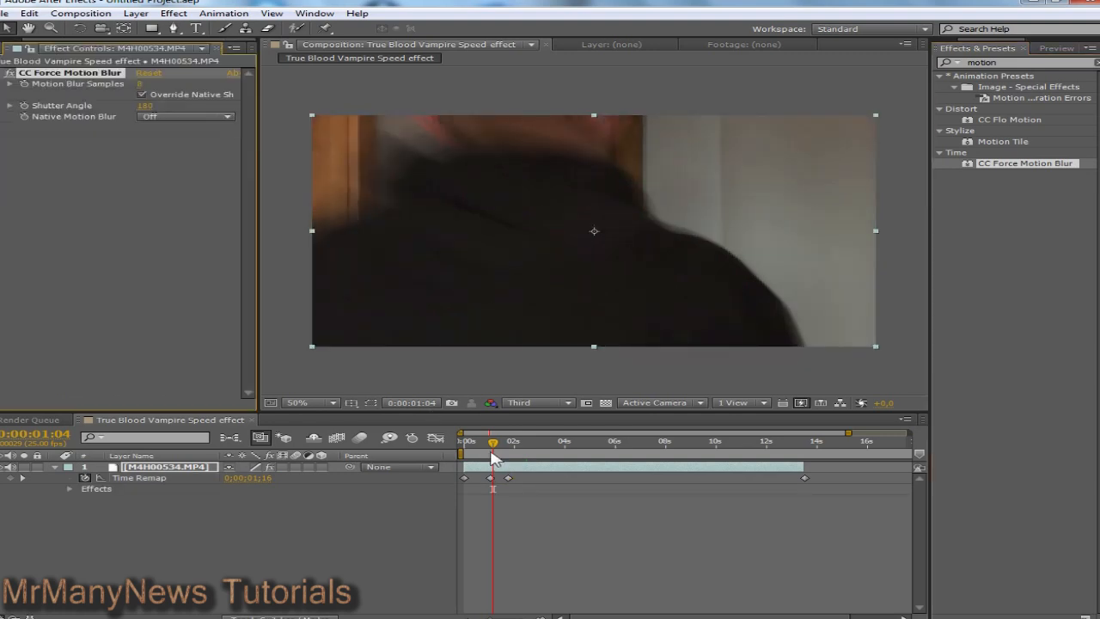
Step: At 0:00:00:24, keyframe Motion Blur Samples to 1 and Shutter Angle to 0
left_click_drag(492, 442, 494, 442)
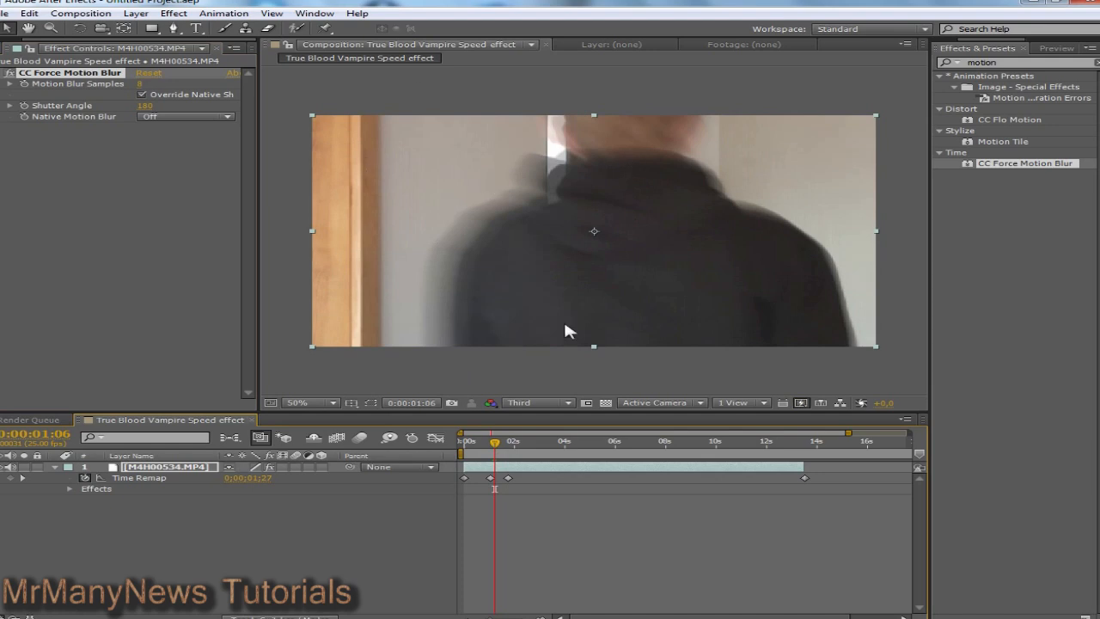
left_click_drag(487, 617, 516, 617)
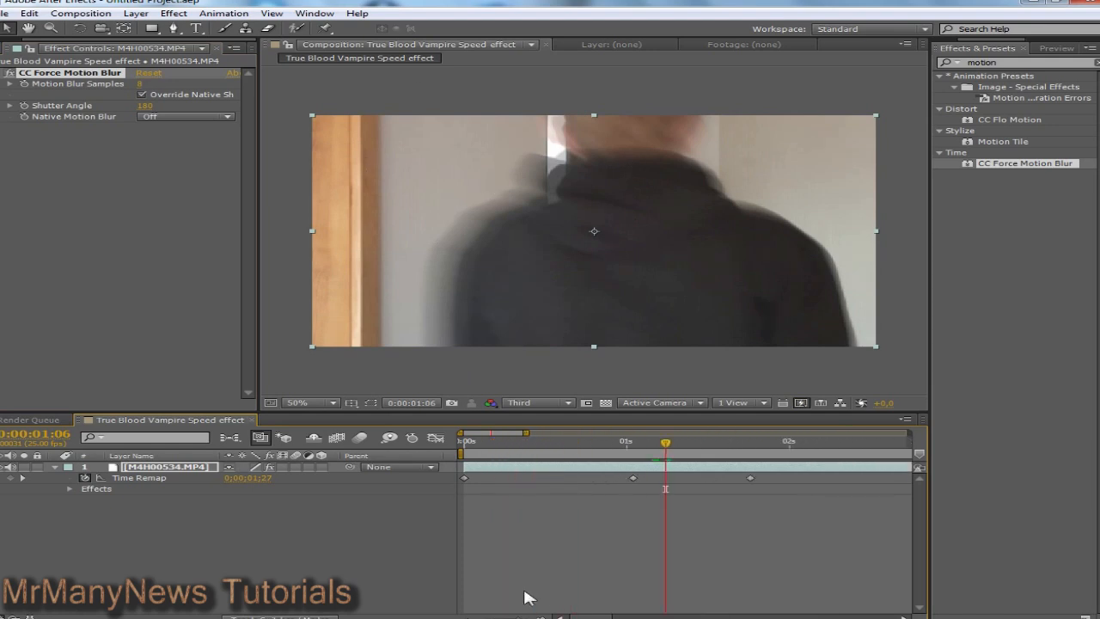
left_click_drag(670, 444, 621, 443)
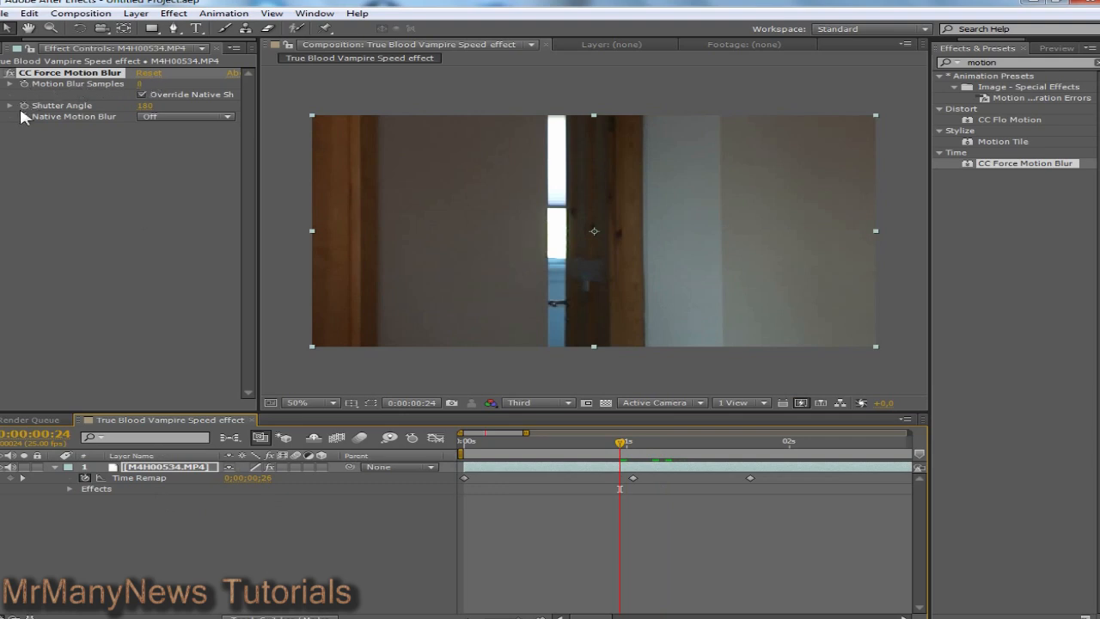
left_click(24, 83)
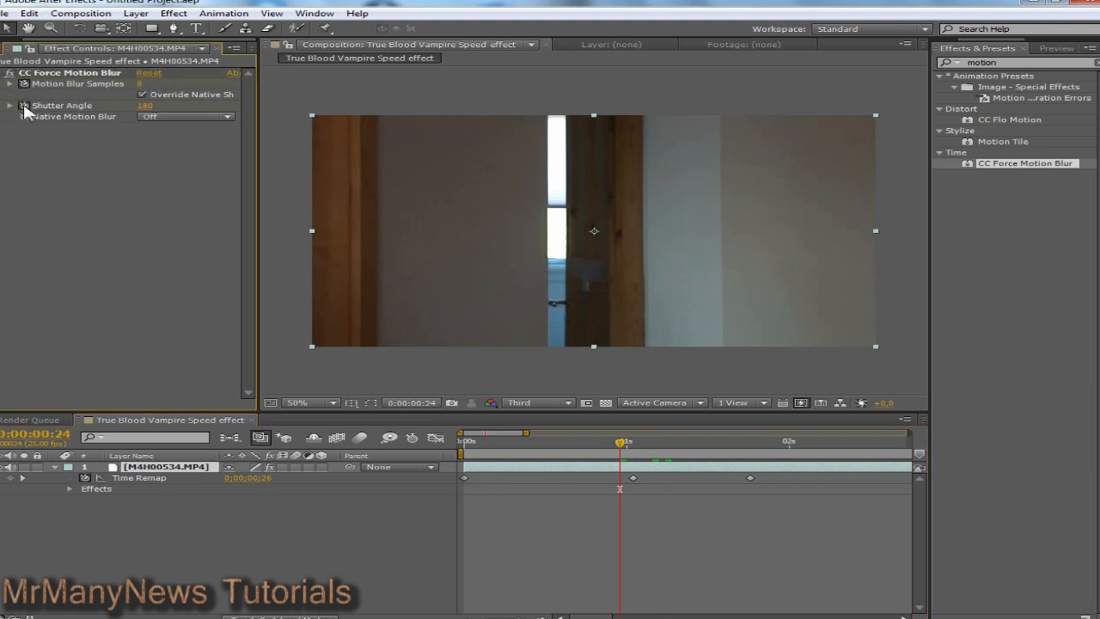
left_click(140, 84)
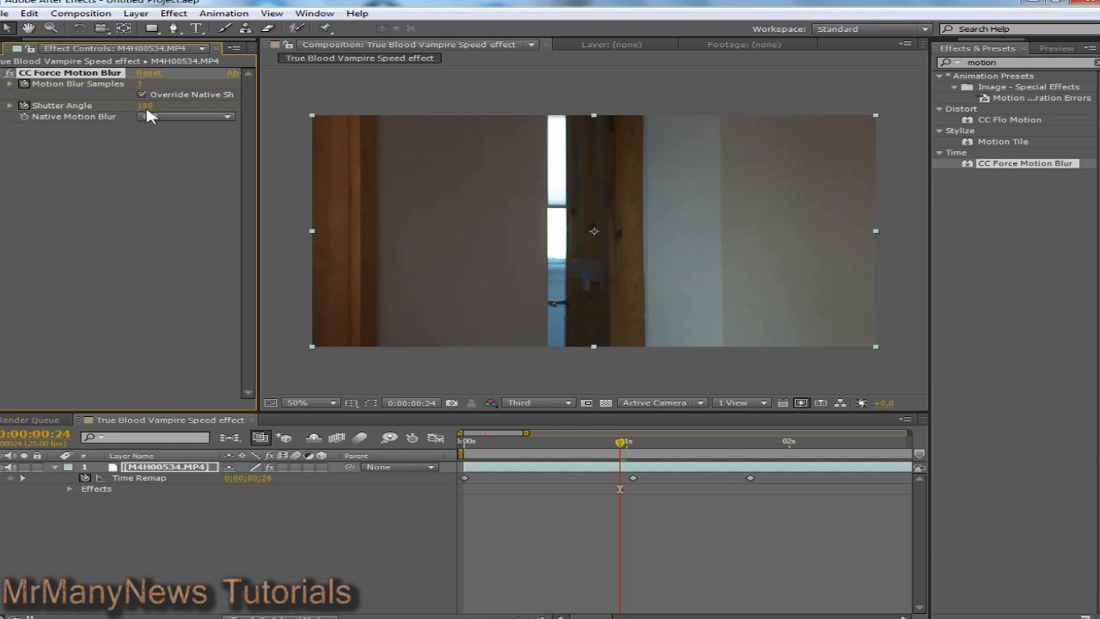
left_click(144, 106)
type("0")
key("Return")
Step: Step past 0:00:01:00 and raise Motion Blur Samples to 255 and increase Shutter Angle
left_click_drag(519, 617, 532, 617)
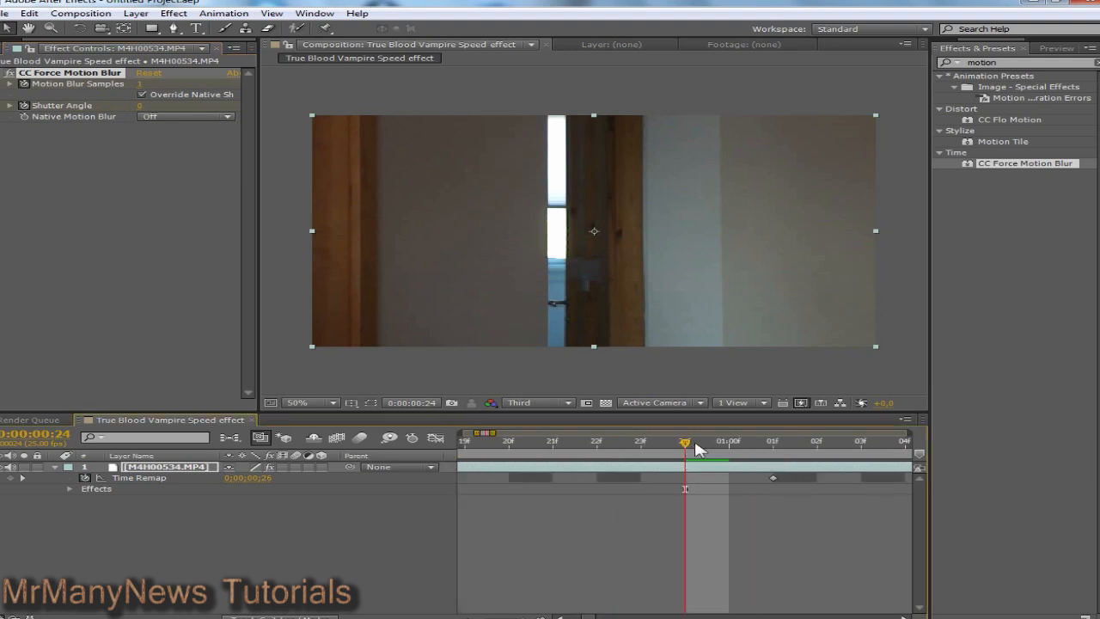
left_click_drag(694, 447, 770, 453)
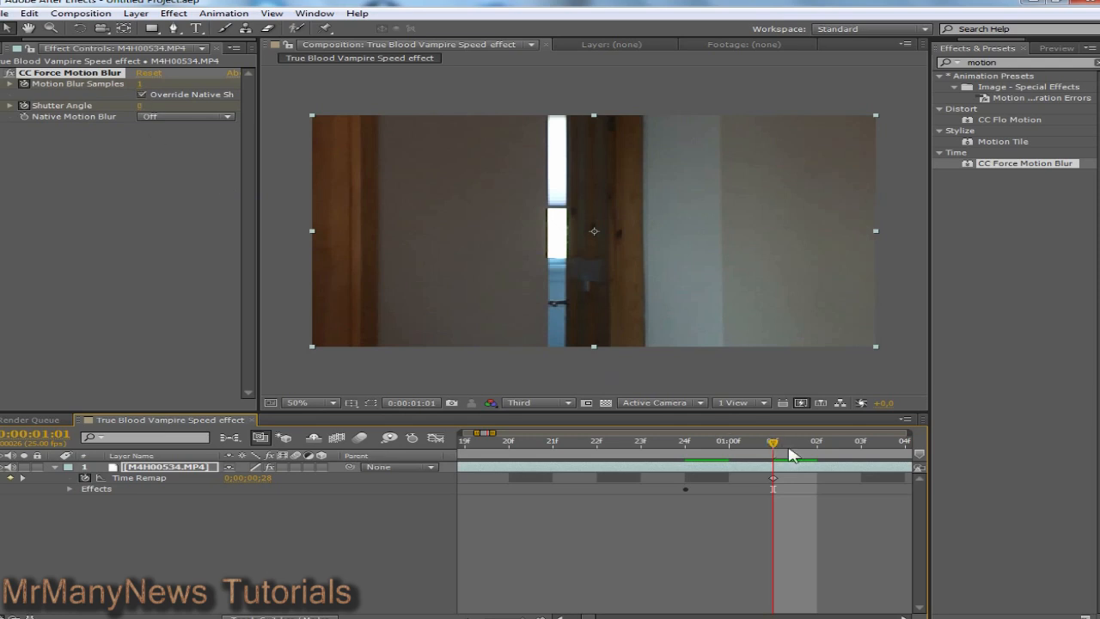
left_click_drag(789, 447, 859, 454)
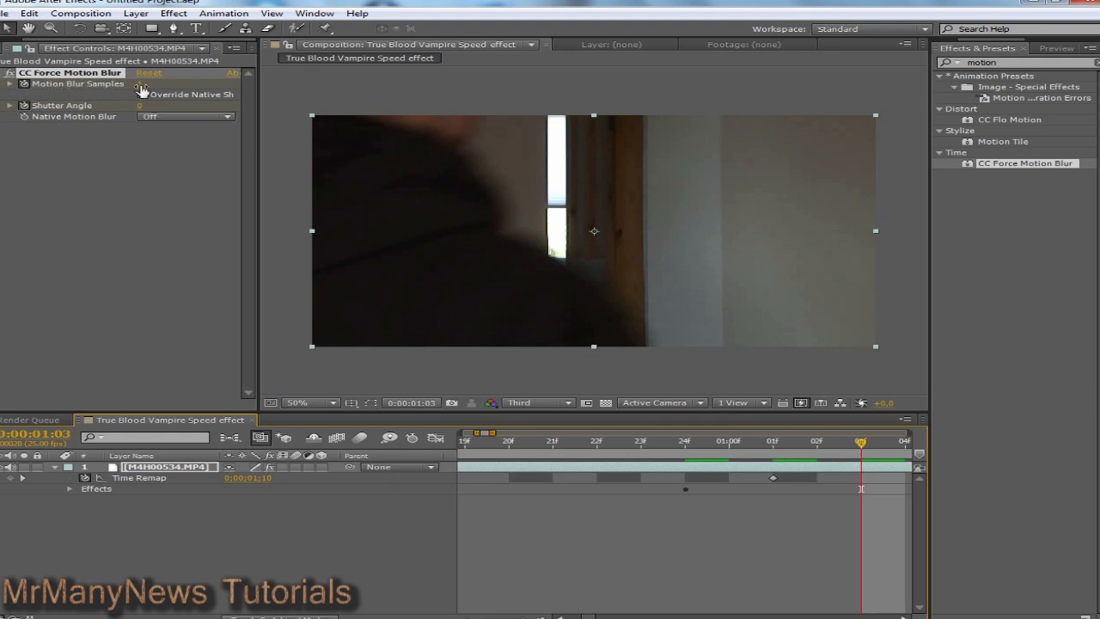
left_click_drag(140, 86, 261, 98)
left_click_drag(510, 115, 510, 115)
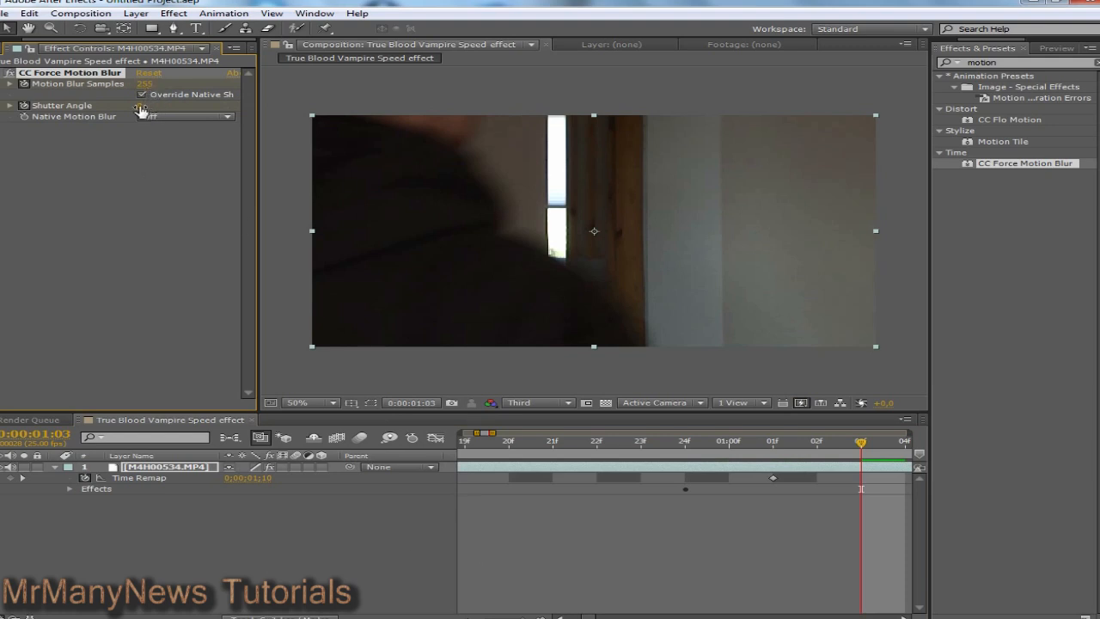
left_click_drag(141, 107, 378, 115)
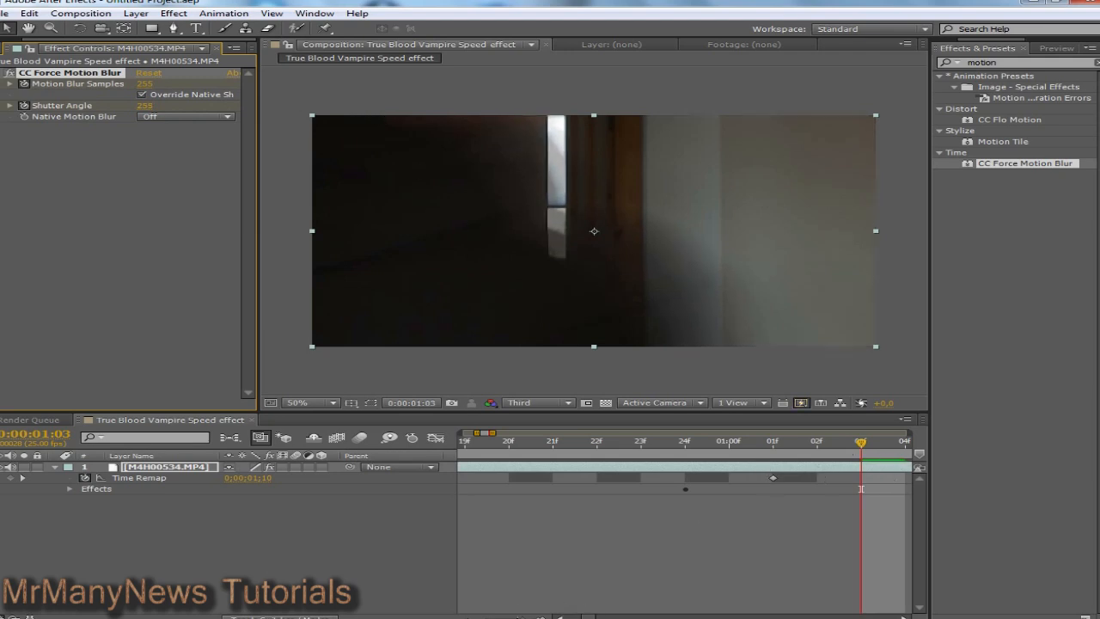
Step: Preview the blur ramp from 0:00:00:22 and stop at 0:00:01:04
left_click_drag(523, 617, 514, 617)
left_click_drag(689, 442, 644, 451)
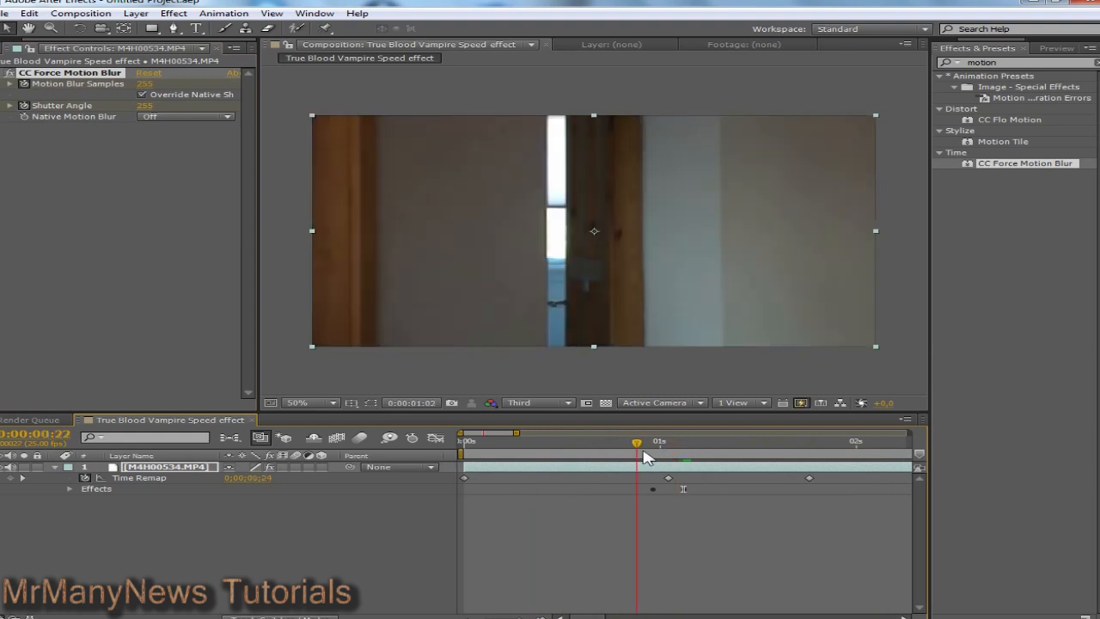
left_click(1057, 48)
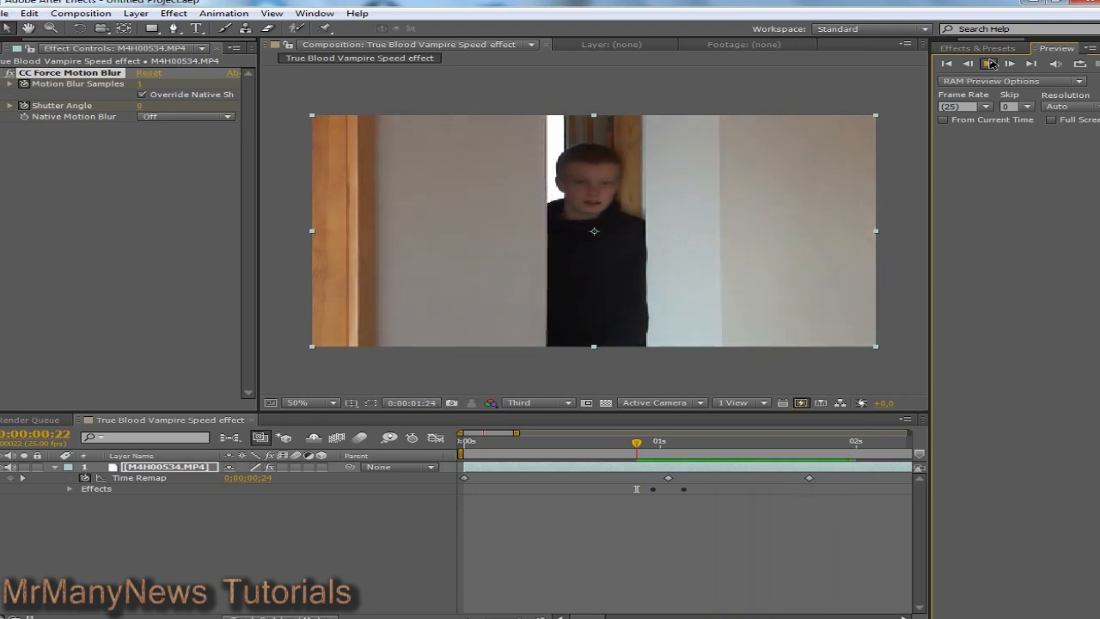
left_click(647, 442)
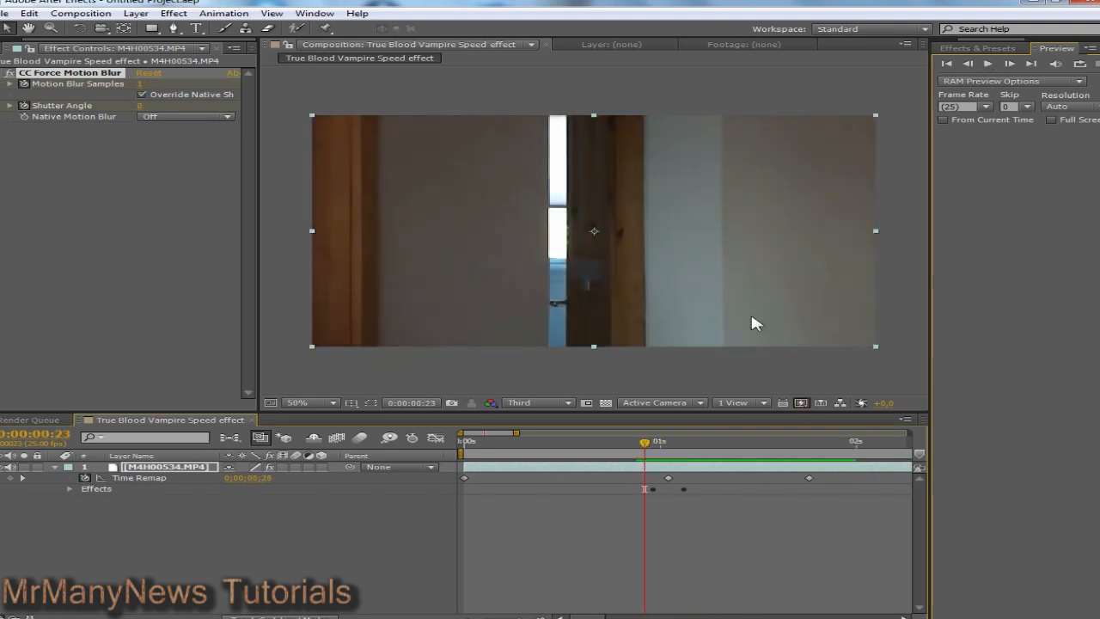
left_click(989, 60)
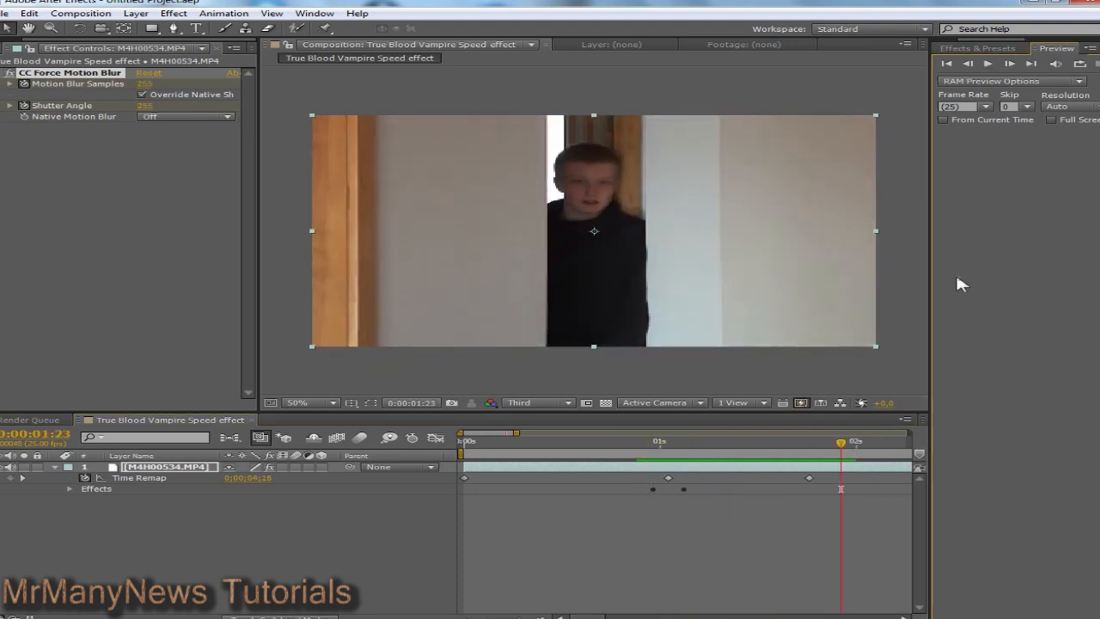
left_click_drag(786, 445, 683, 447)
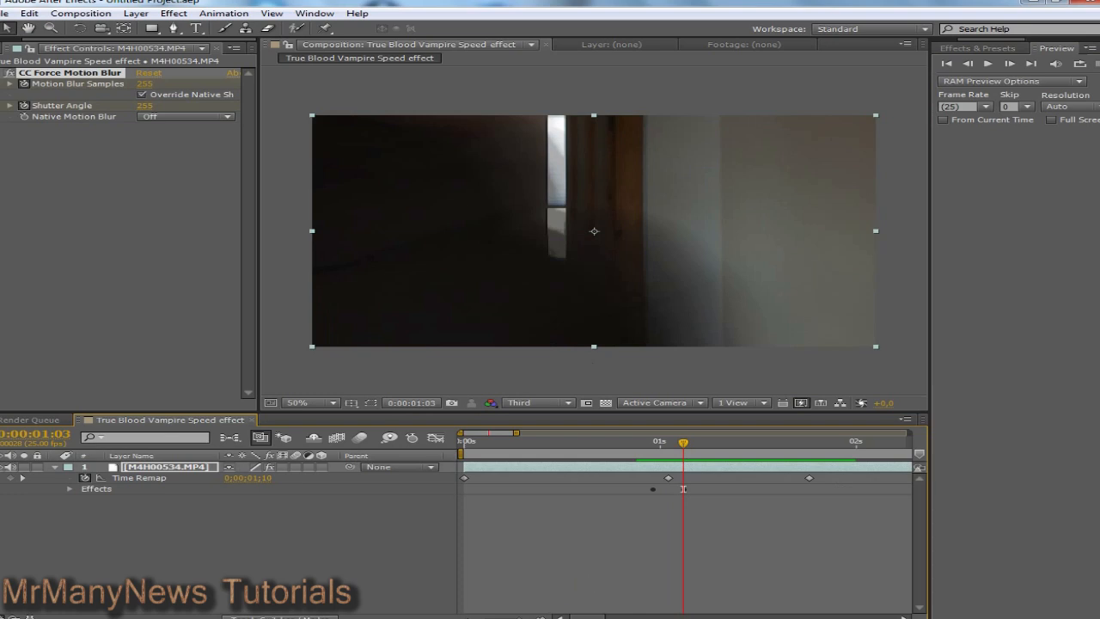
Step: At frame 03f, reveal CC Force Motion Blur properties and delete its Samples and Shutter Angle keyframes
key("semicolon")
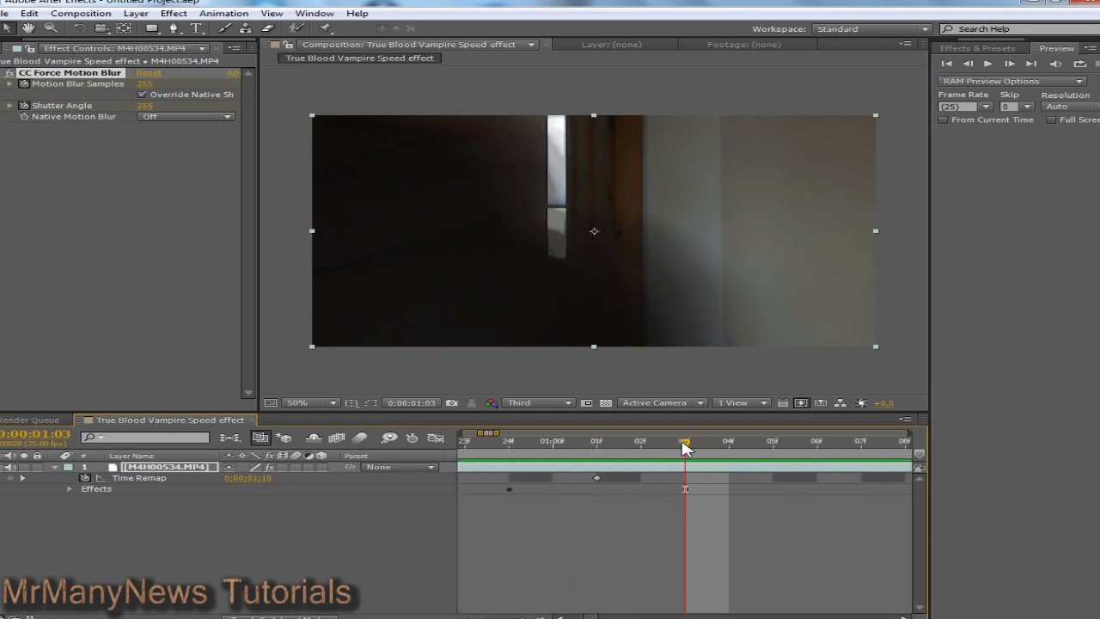
mouse_move(685, 447)
left_mouse_down()
mouse_move(643, 443)
mouse_move(679, 456)
left_mouse_up()
left_click(70, 489)
left_click(84, 500)
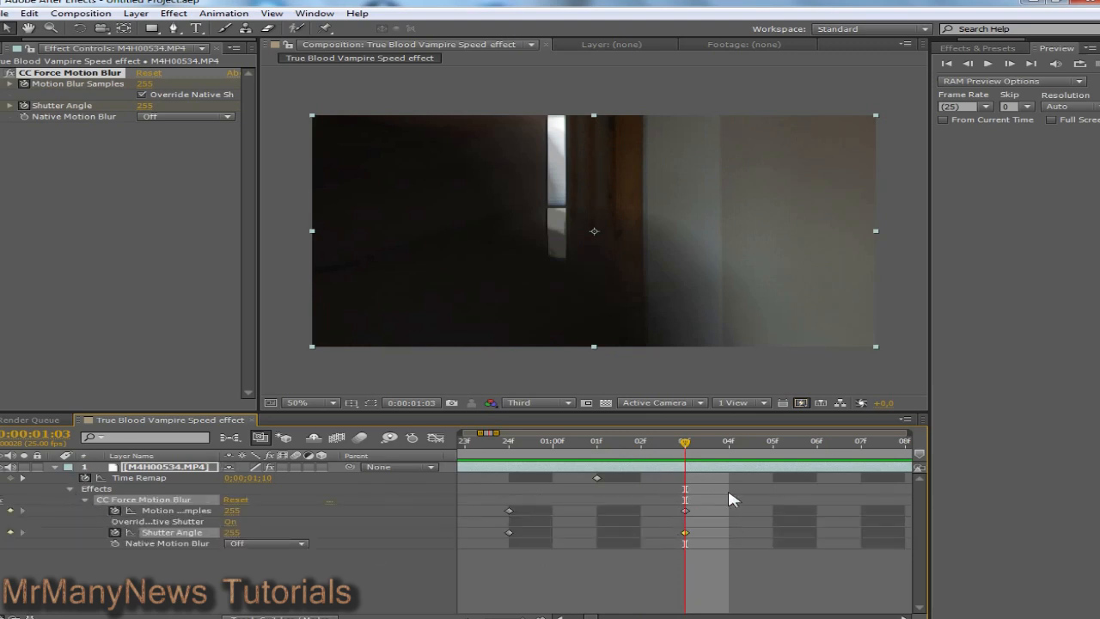
left_click(687, 510)
key("Delete")
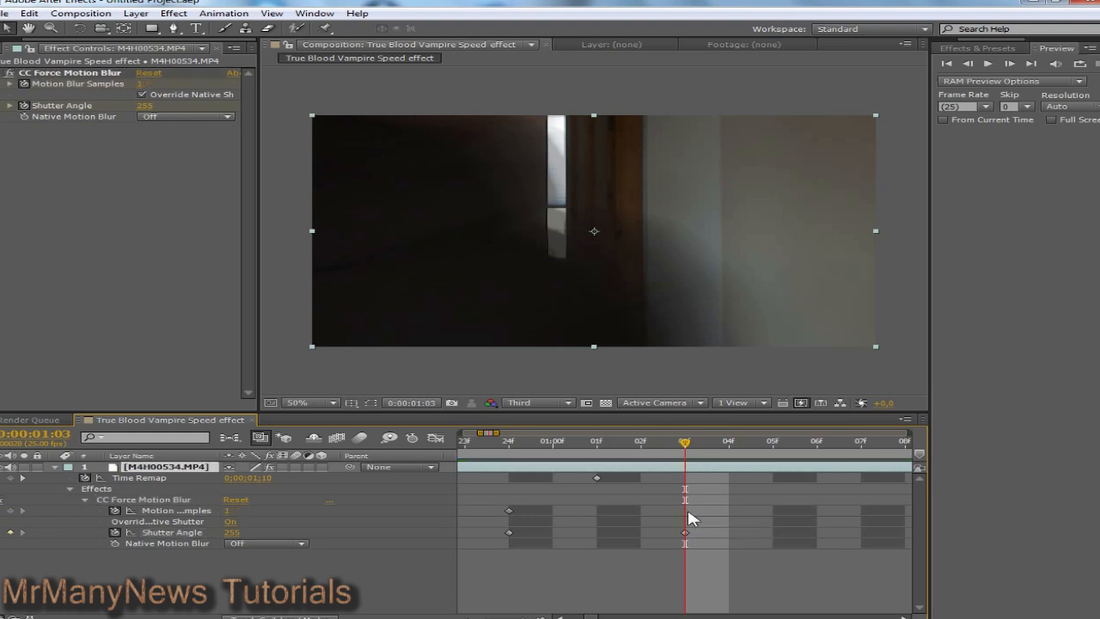
left_click(686, 533)
key("Delete")
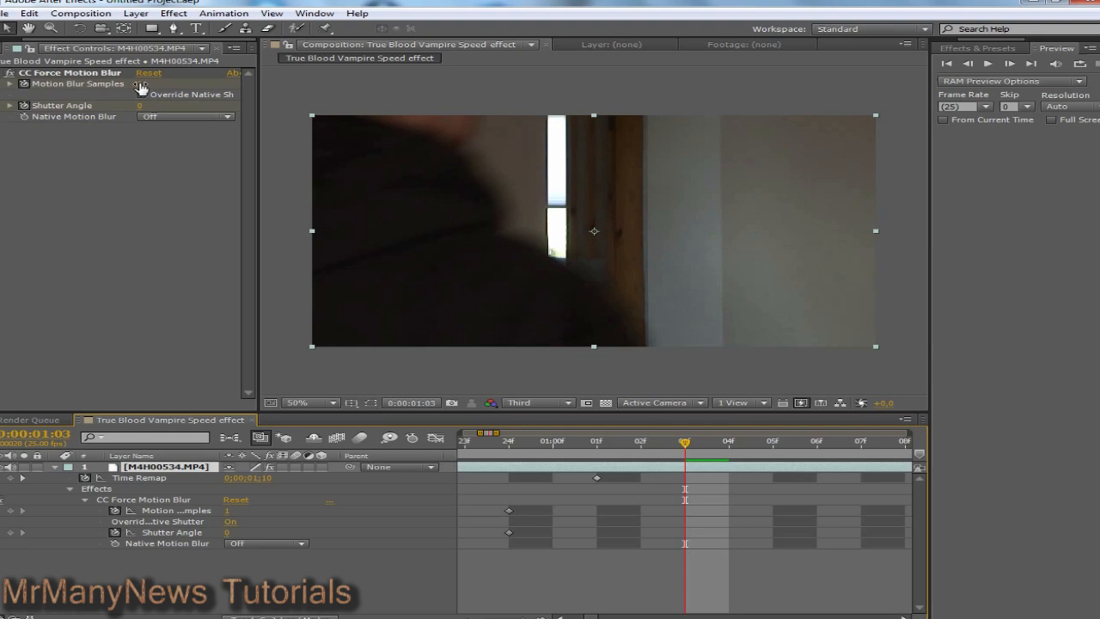
Step: Re-key Samples to 255 and Shutter Angle to 945 at 03f, then preview from 24f
left_click_drag(140, 84, 380, 91)
left_click_drag(604, 104, 222, 90)
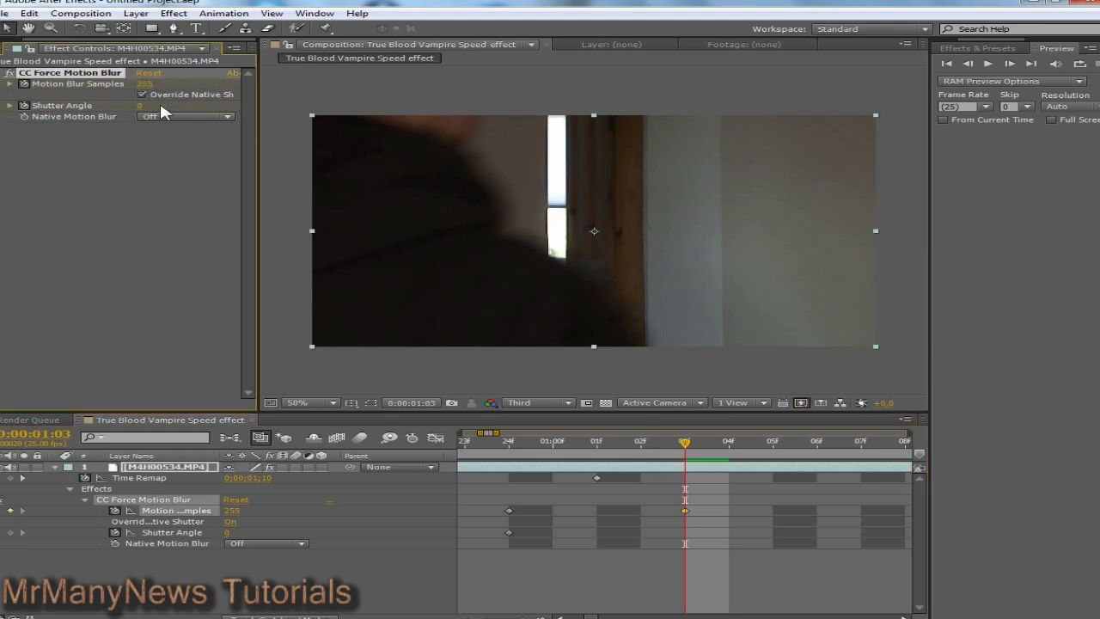
left_click_drag(148, 106, 1005, 161)
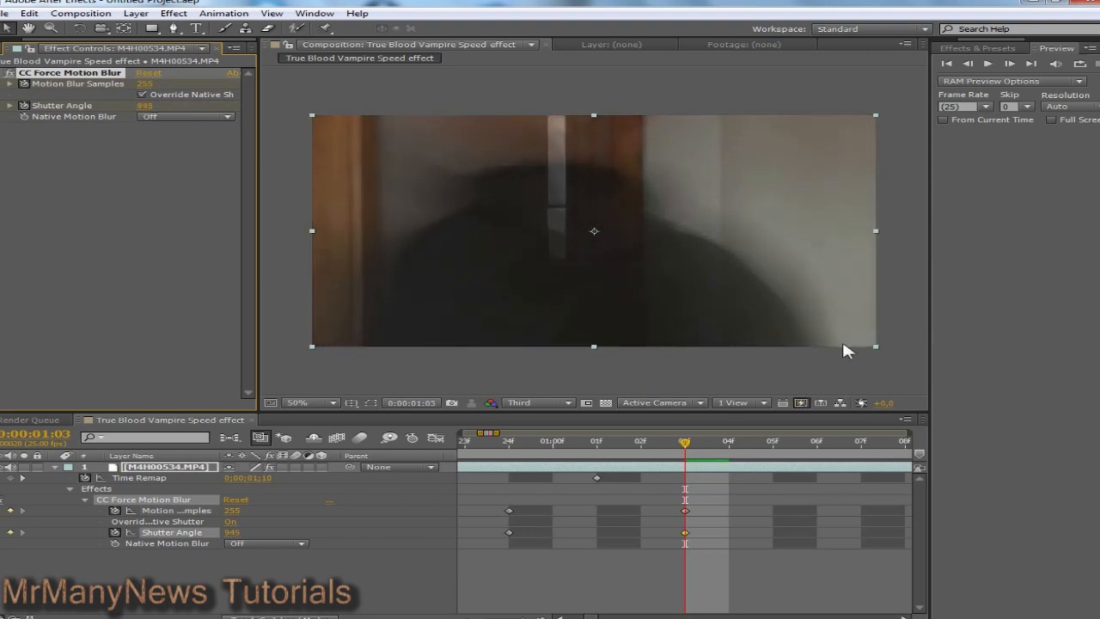
left_click_drag(687, 445, 490, 455)
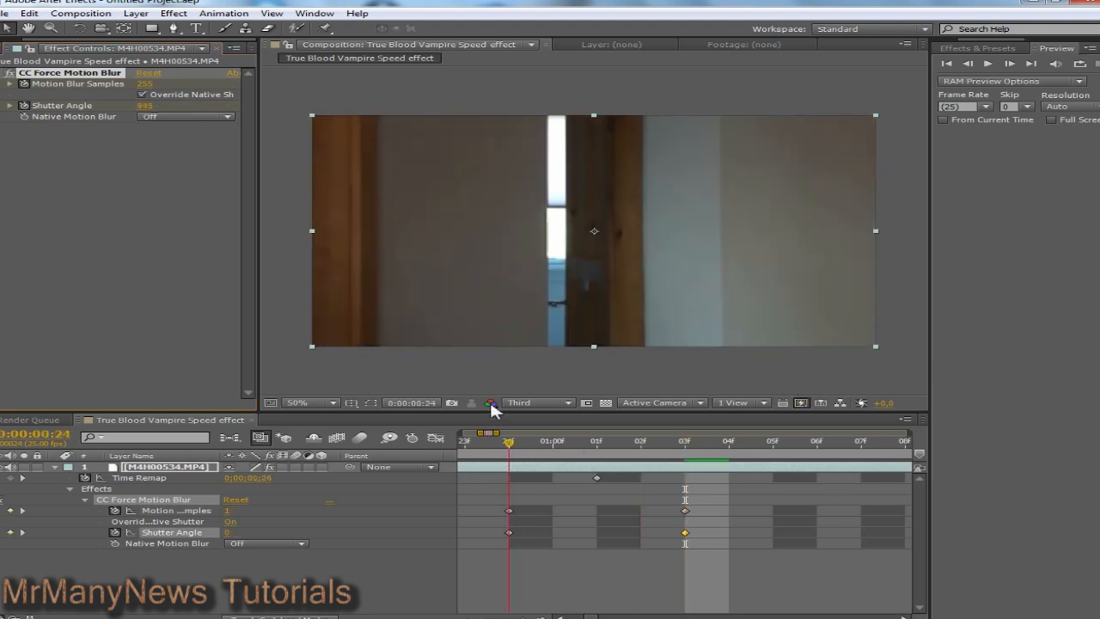
left_click(990, 66)
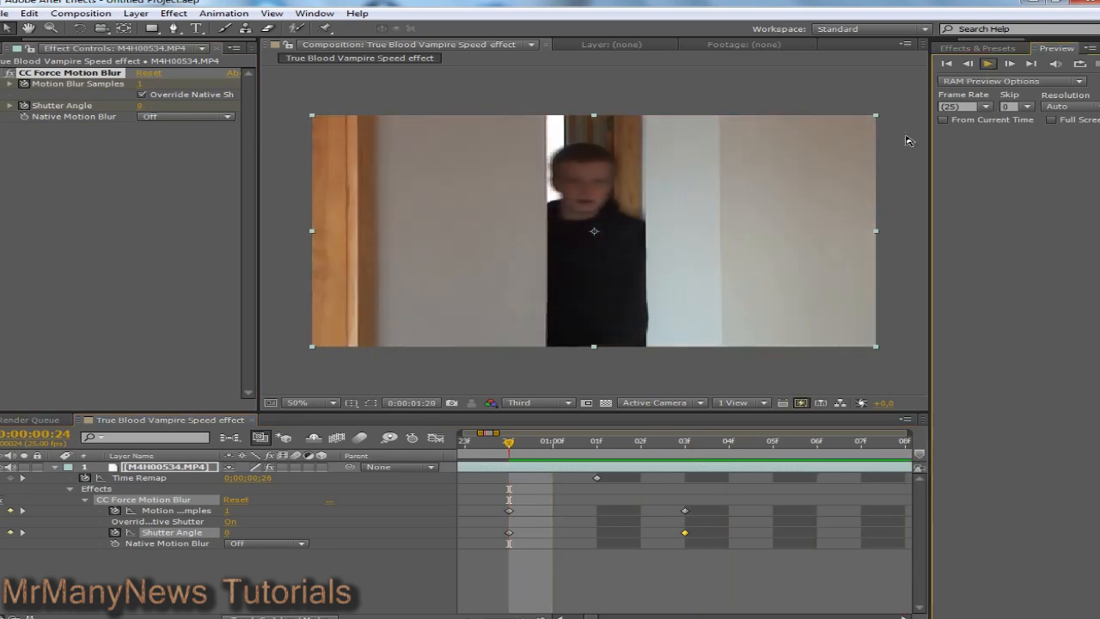
key("space")
mouse_move(518, 616)
left_mouse_down()
mouse_move(477, 616)
mouse_move(501, 616)
left_mouse_up()
Step: Preview the blurred dash from 0:00:00:23 and scrub ahead to about 0:00:02:13
right_click(681, 507)
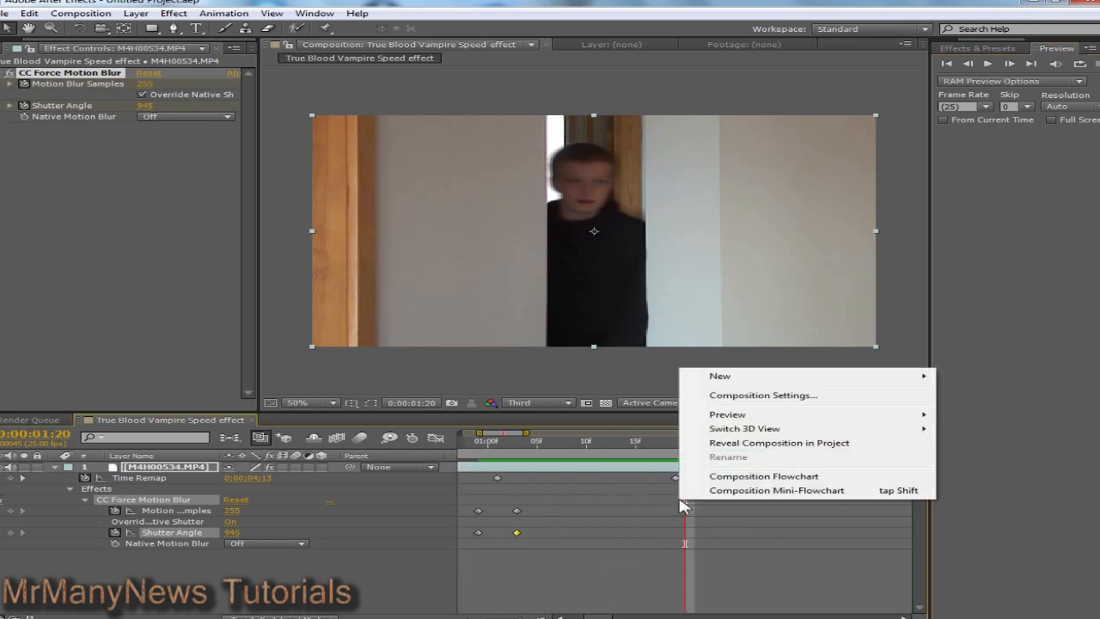
mouse_move(724, 383)
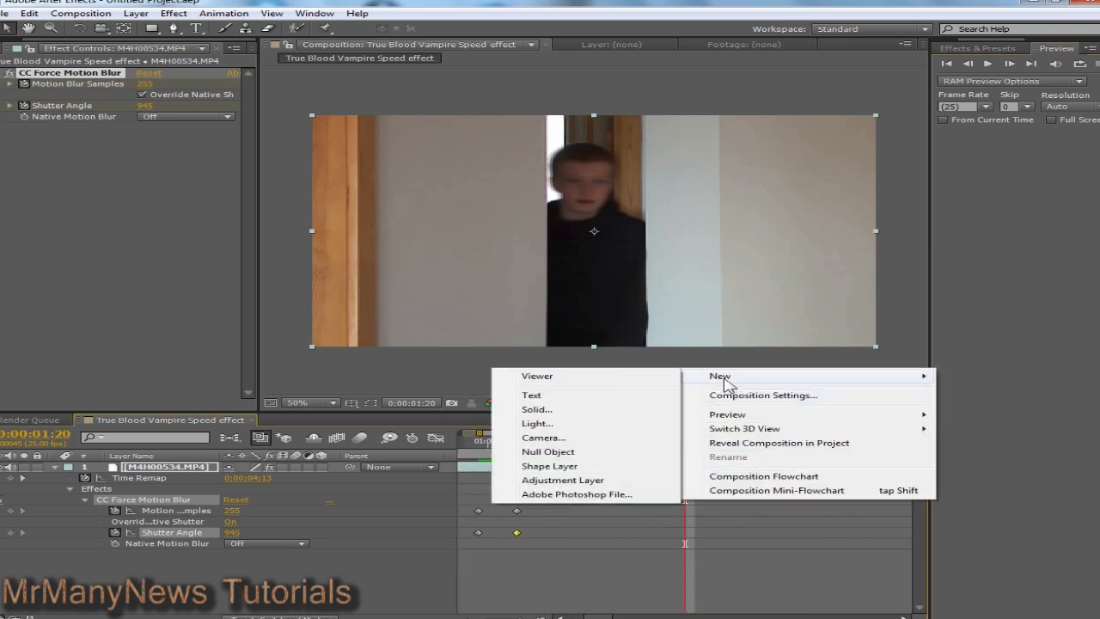
left_click(534, 551)
left_click_drag(686, 445, 467, 448)
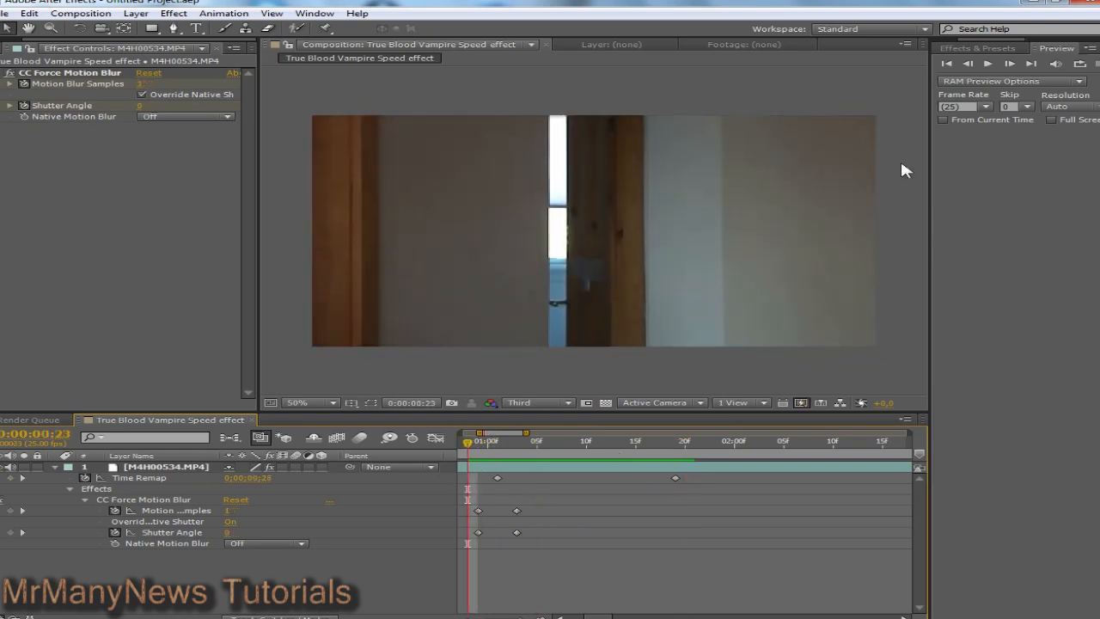
left_click(987, 63)
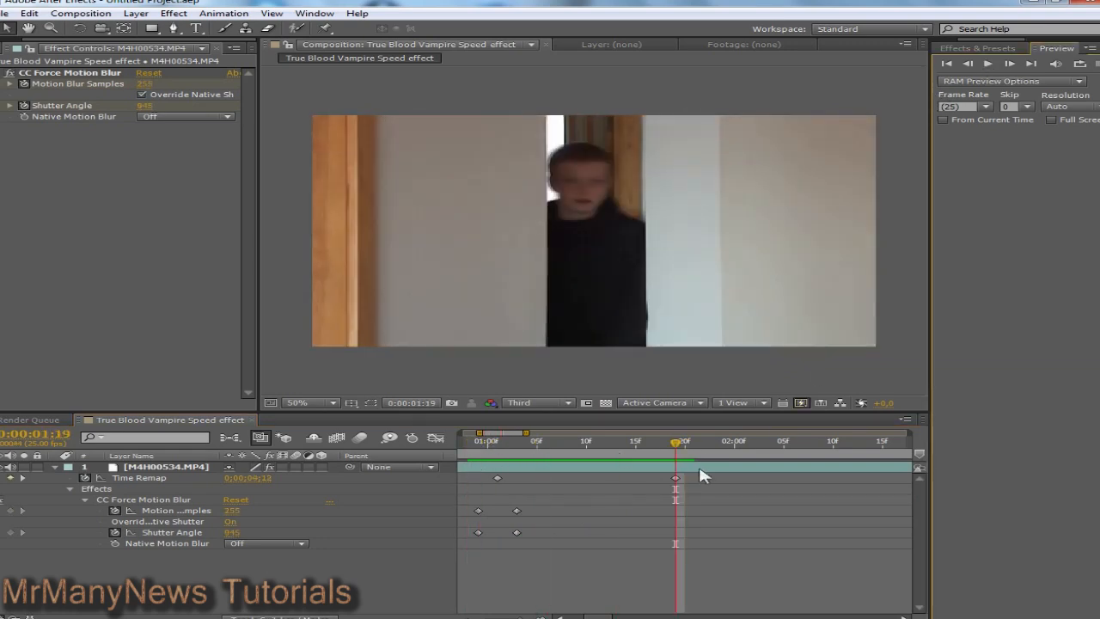
left_click_drag(660, 447, 765, 458)
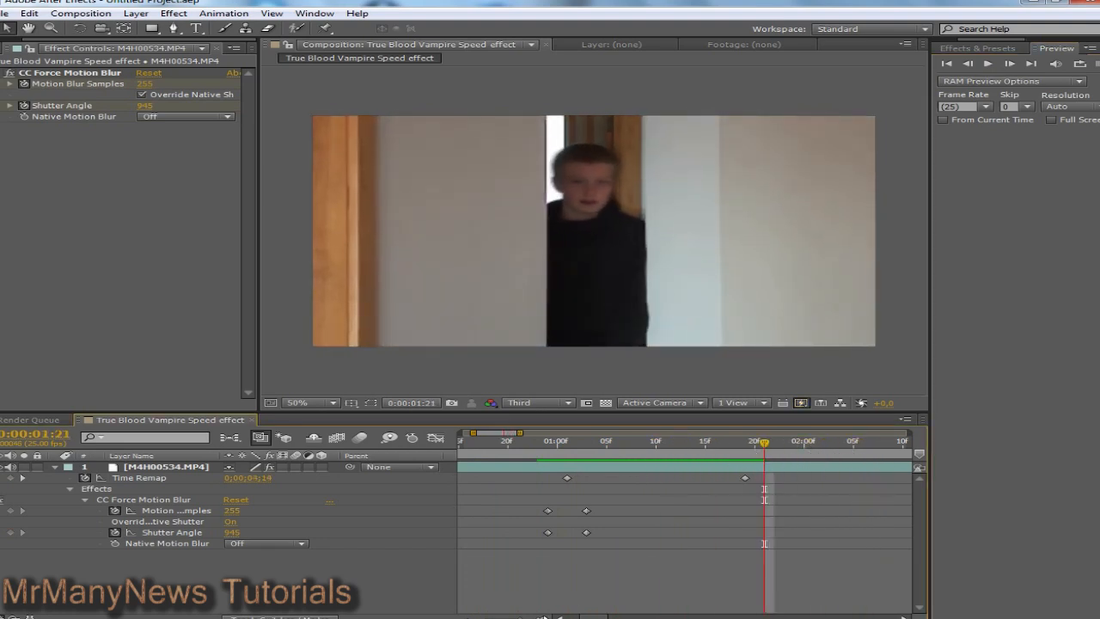
key("minus")
key("minus")
left_click_drag(507, 617, 510, 618)
left_click_drag(565, 442, 538, 459)
left_click(540, 617)
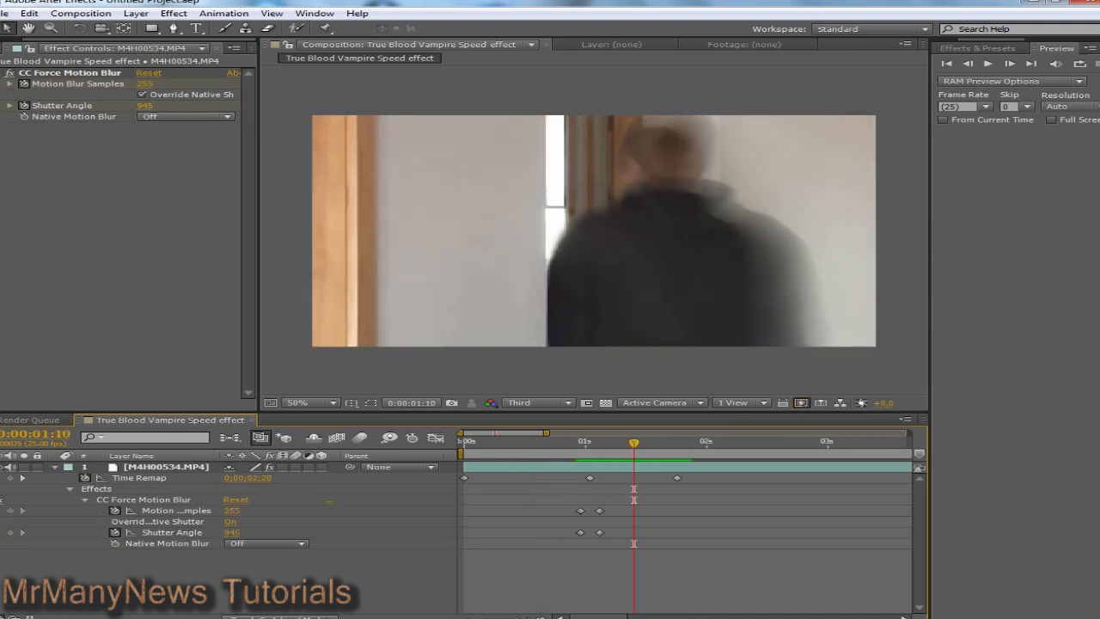
Step: Move the last Time Remap keyframe to 0:00:01:10 and preview the dash from 0:00:00:24
left_click(678, 478)
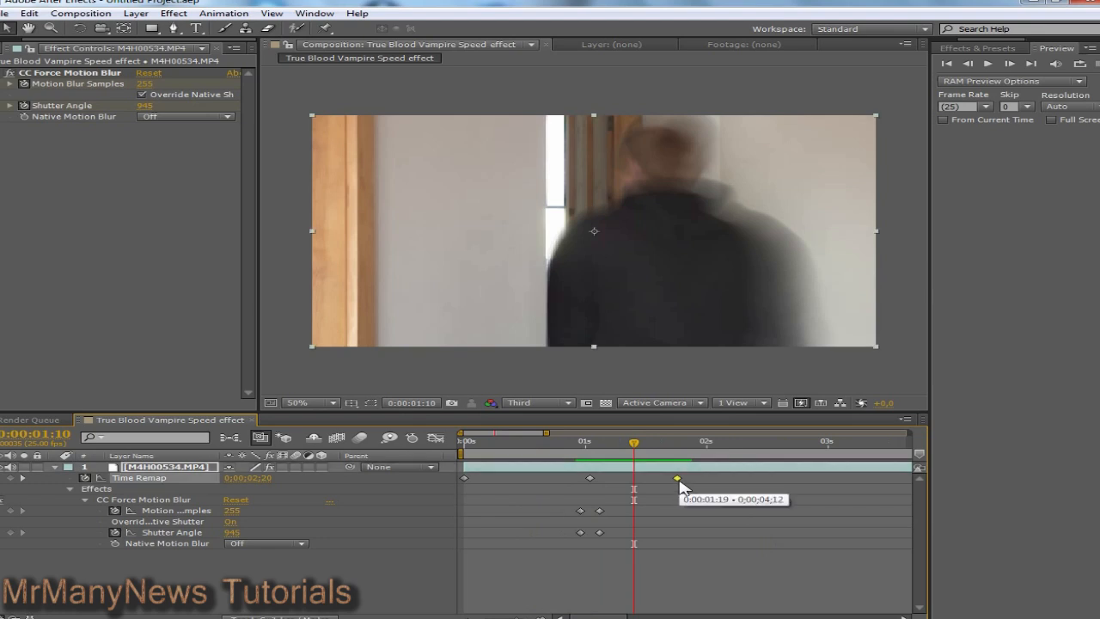
left_click_drag(678, 479, 636, 484)
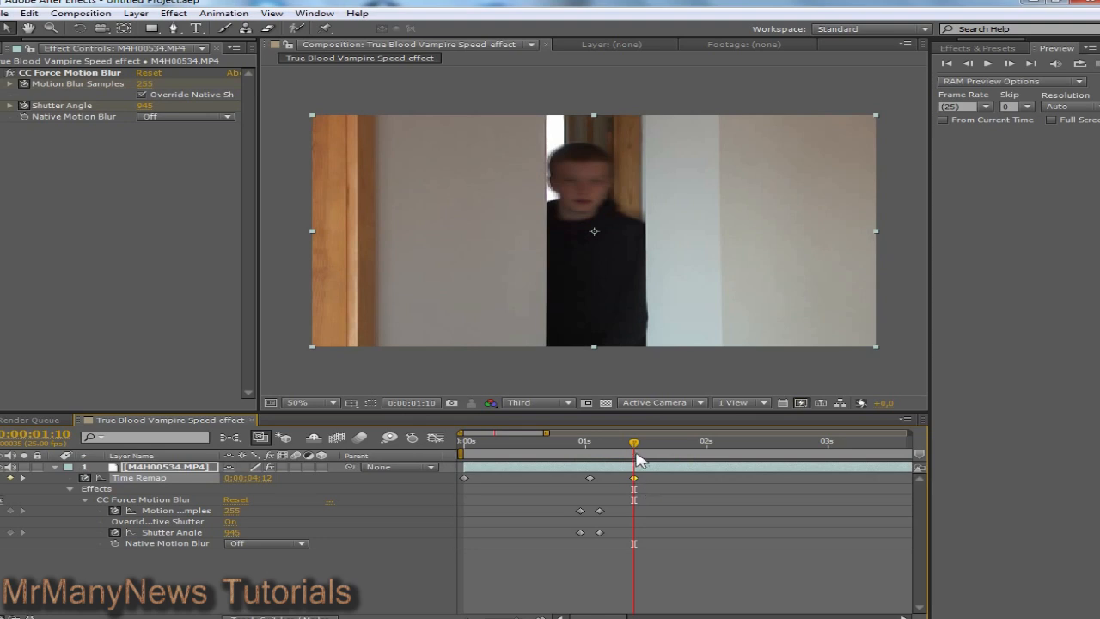
left_click_drag(635, 442, 582, 464)
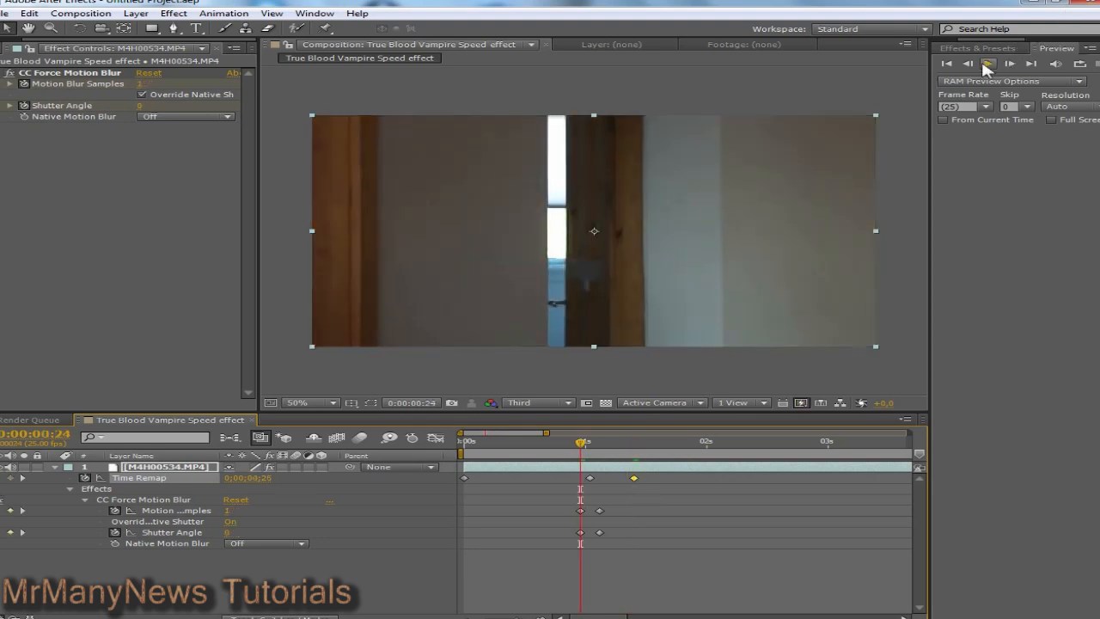
left_click(988, 64)
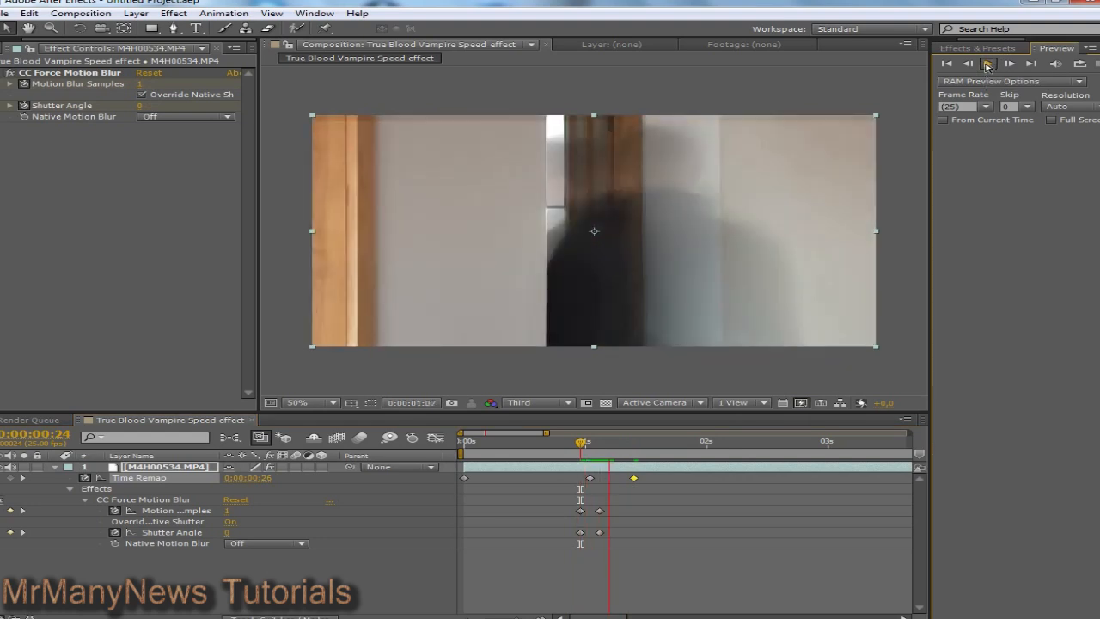
left_click_drag(653, 442, 584, 455)
left_click(988, 66)
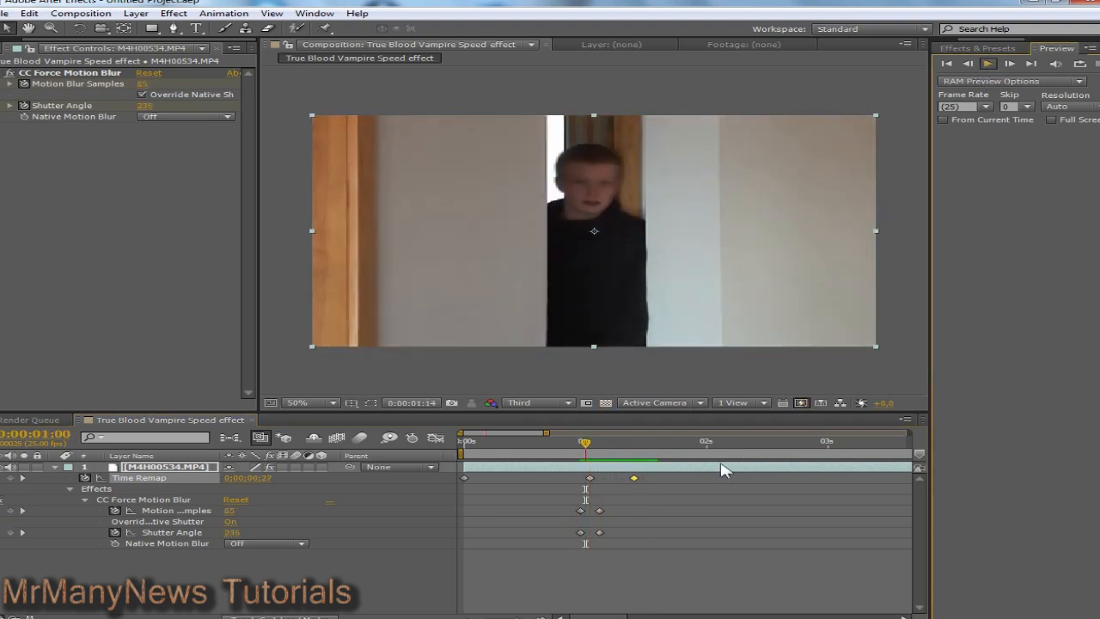
left_click(519, 617)
left_click_drag(518, 617, 528, 617)
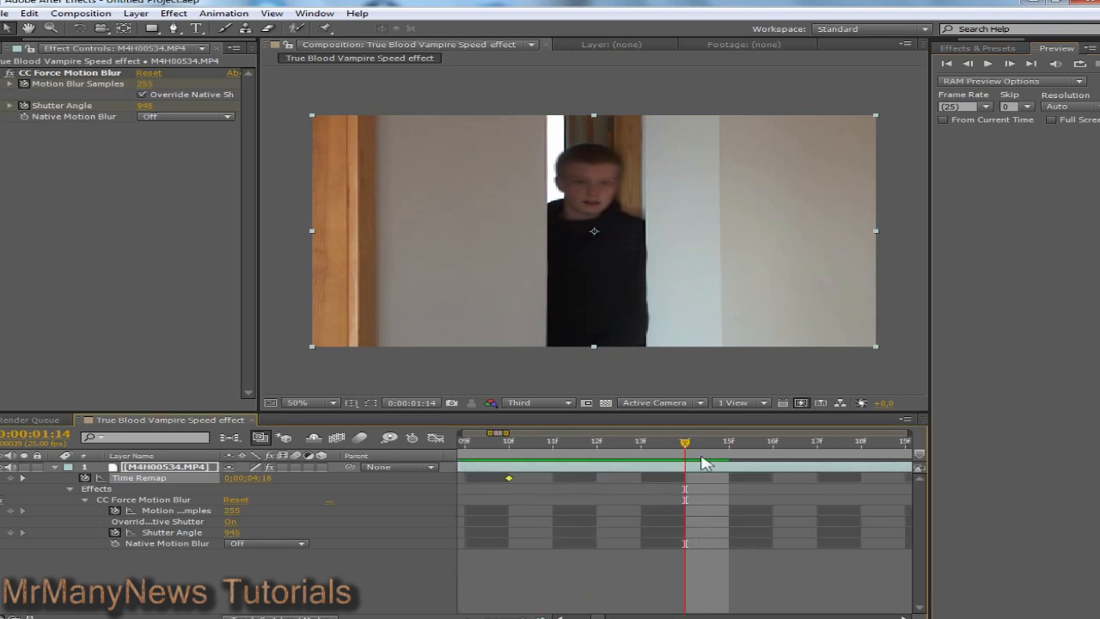
Step: At 09f, keyframe Motion Blur Samples at 255 and hold the Shutter Angle value
left_click_drag(685, 443, 748, 485)
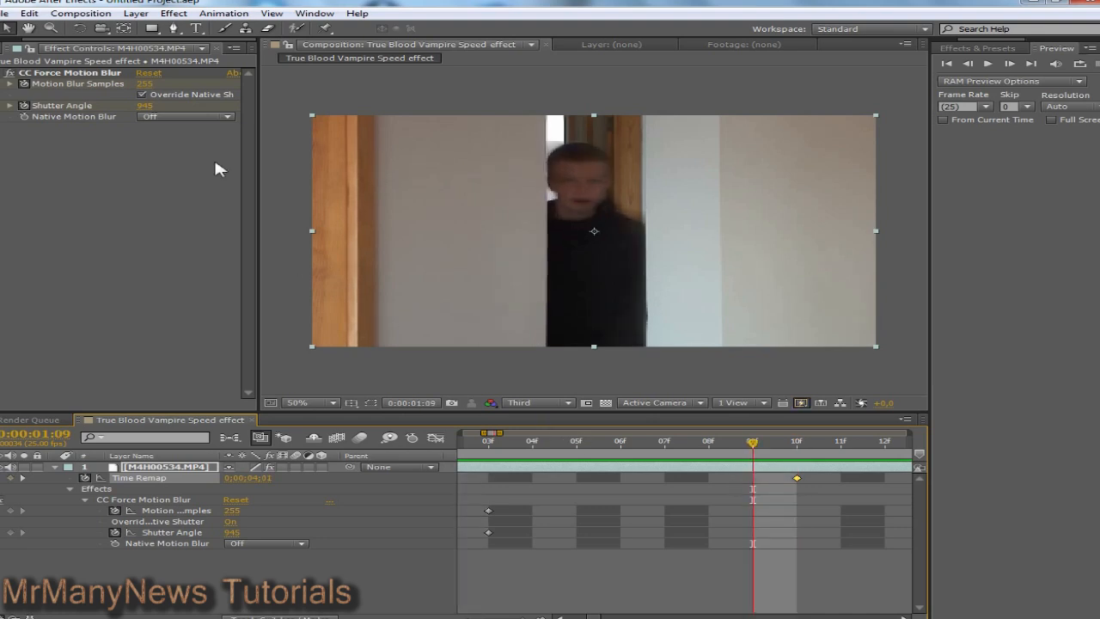
left_click_drag(146, 83, 146, 86)
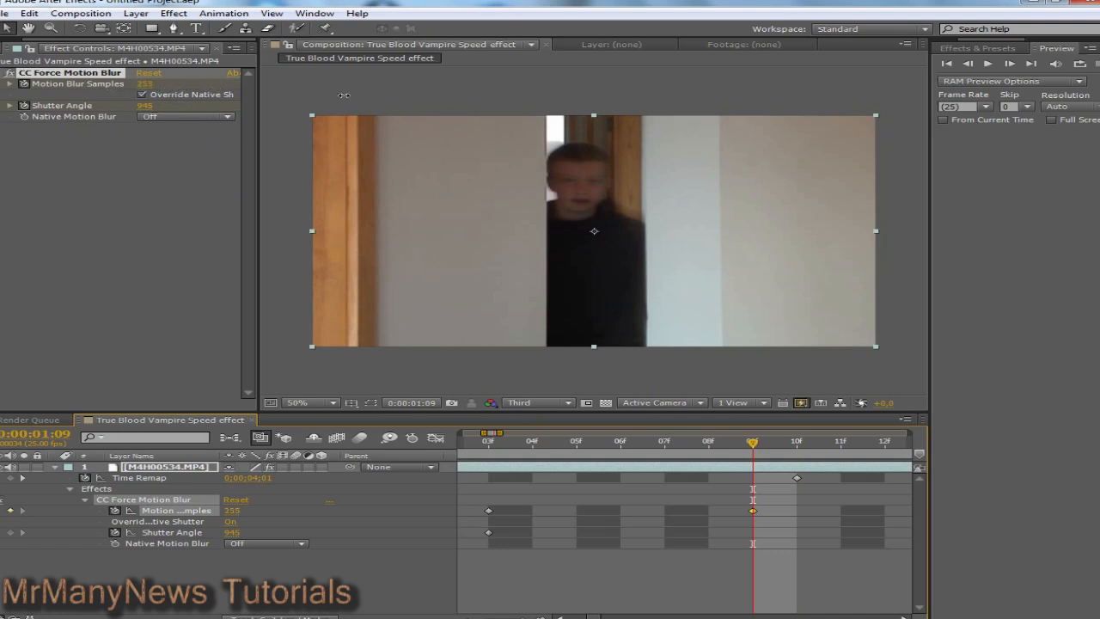
left_click_drag(343, 94, 312, 106)
left_click_drag(393, 107, 394, 106)
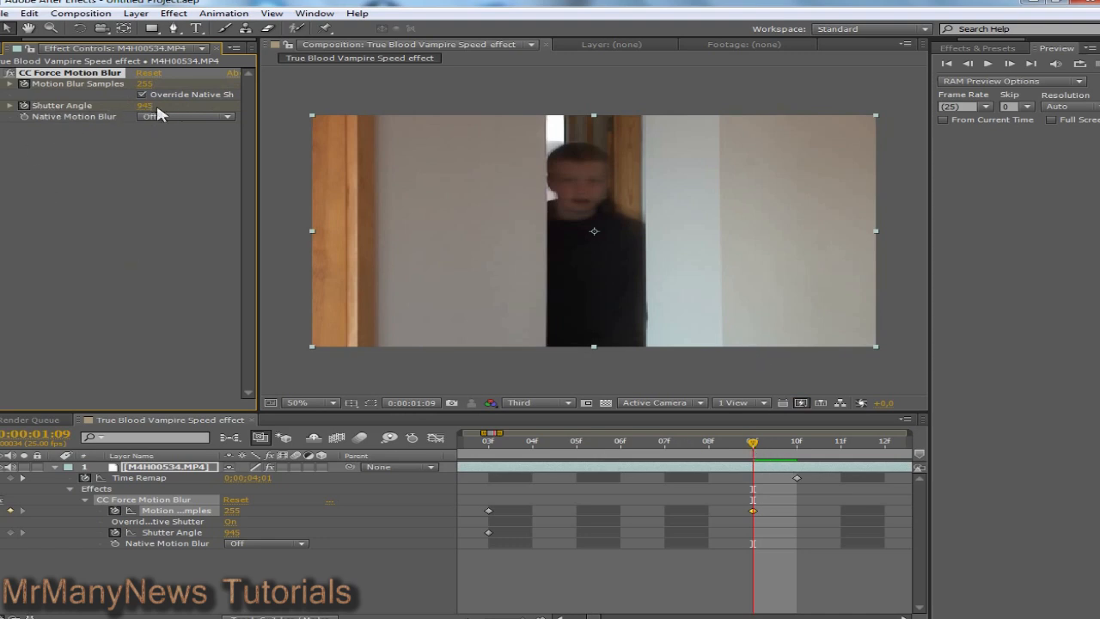
left_click_drag(156, 104, 157, 106)
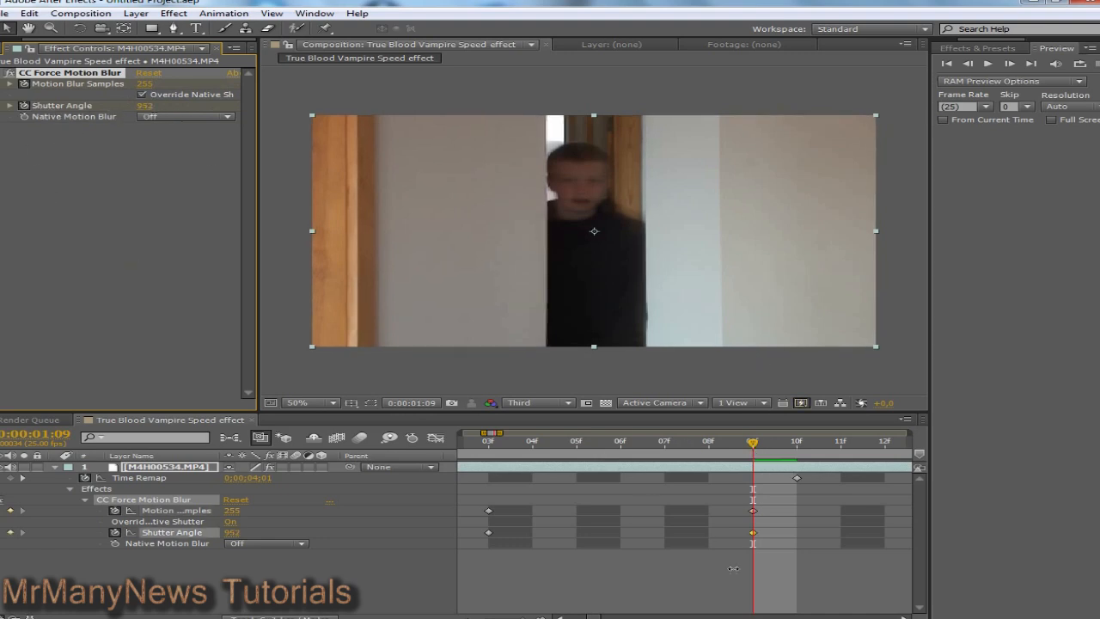
Step: At 0:00:01:10, key Motion Blur Samples to 1 and Shutter Angle to 0, then return to 0:00:00:19
left_click_drag(752, 444, 800, 454)
left_click(796, 482)
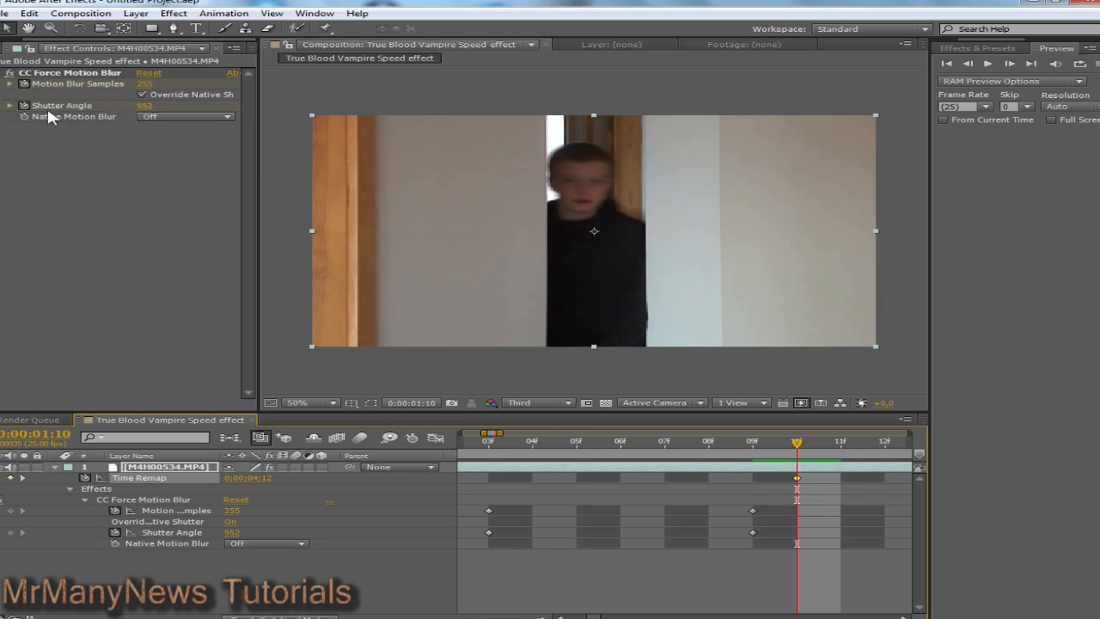
left_click(144, 85)
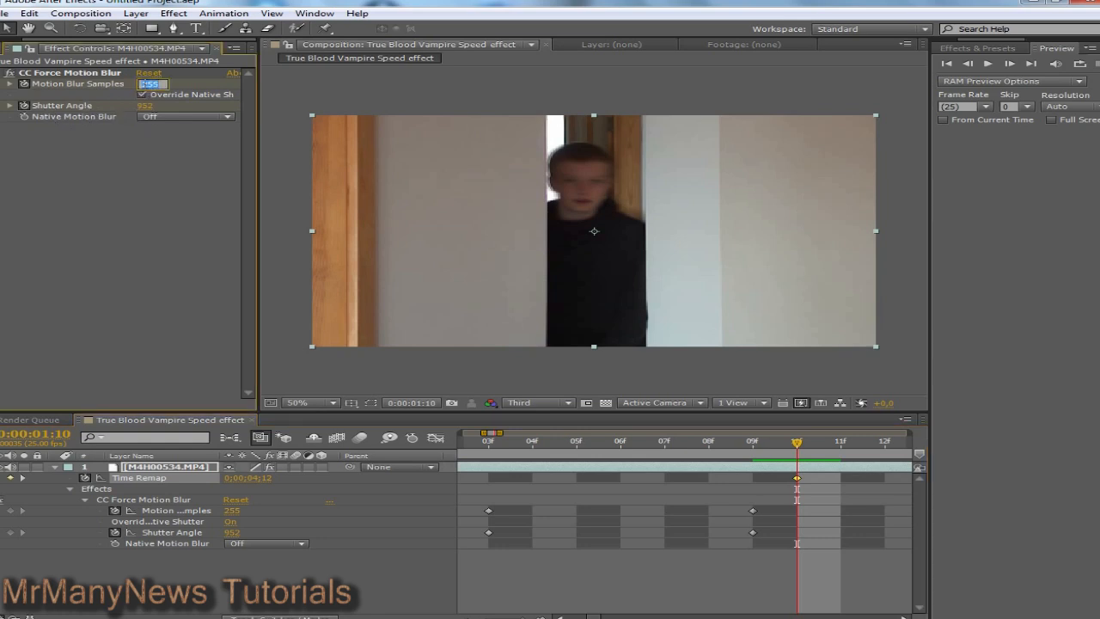
type("0")
key("Return")
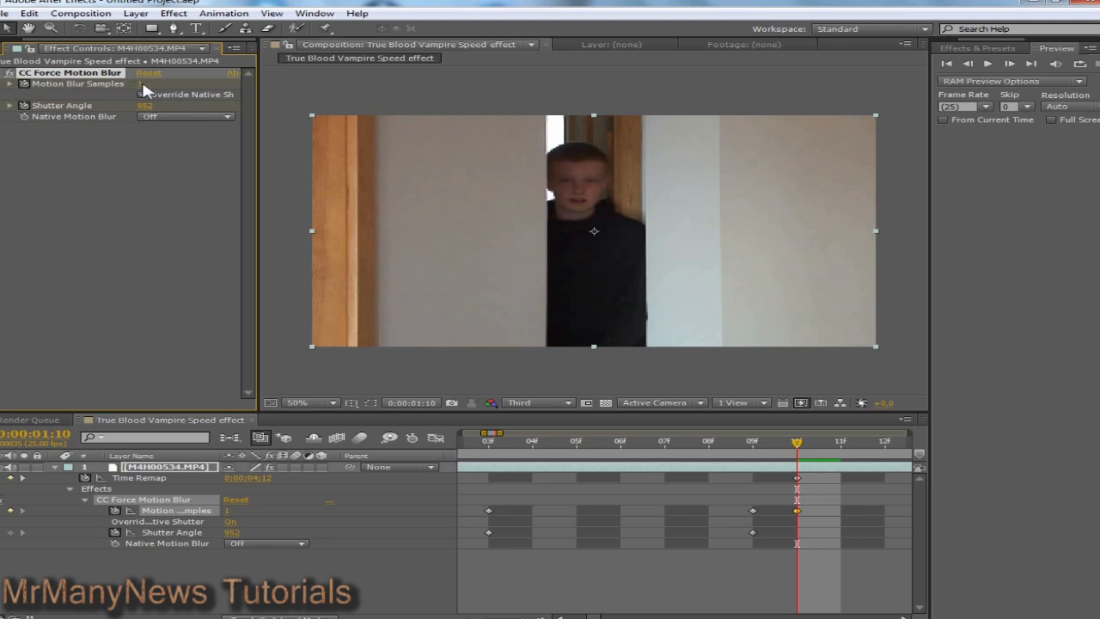
left_click(143, 106)
type("0")
key("Return")
left_click_drag(797, 446, 459, 464)
left_click_drag(532, 617, 517, 617)
left_click_drag(576, 446, 546, 446)
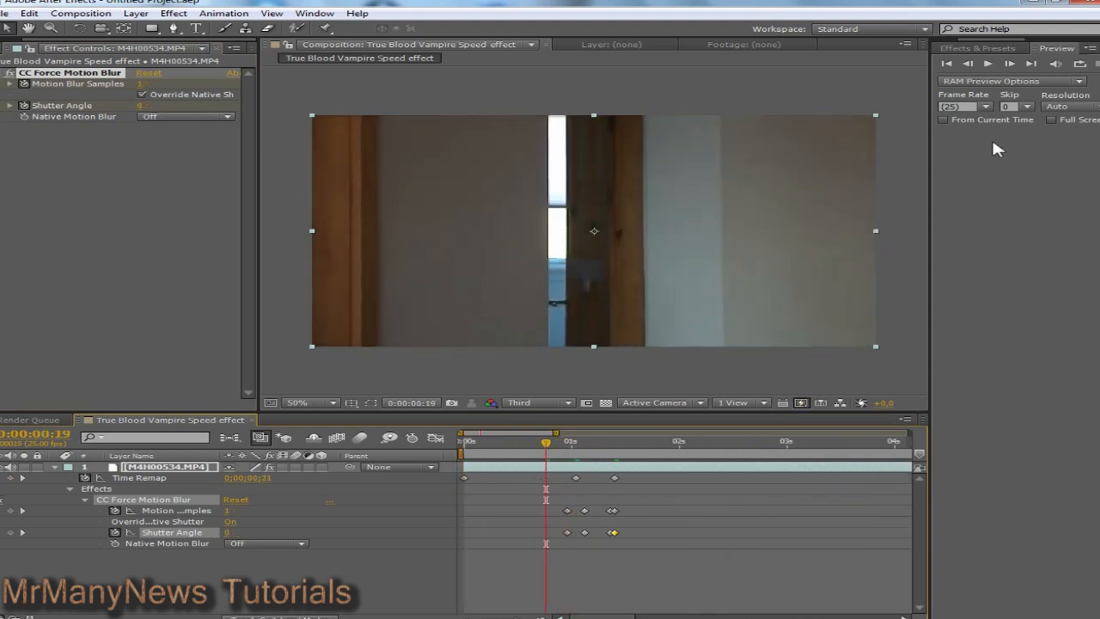
left_click(990, 65)
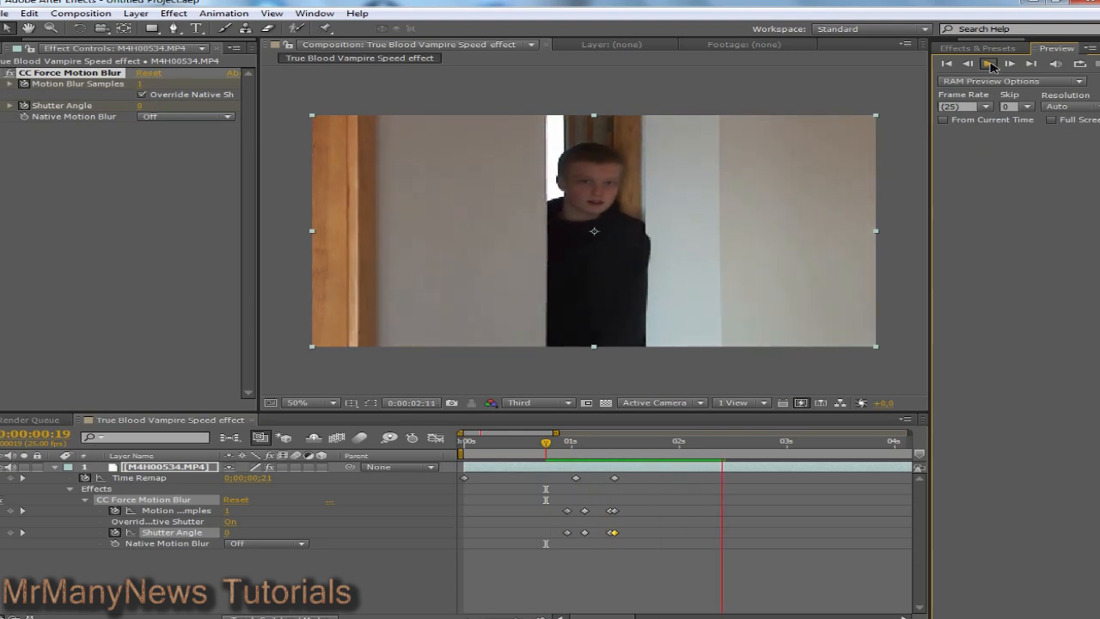
left_click_drag(728, 444, 549, 450)
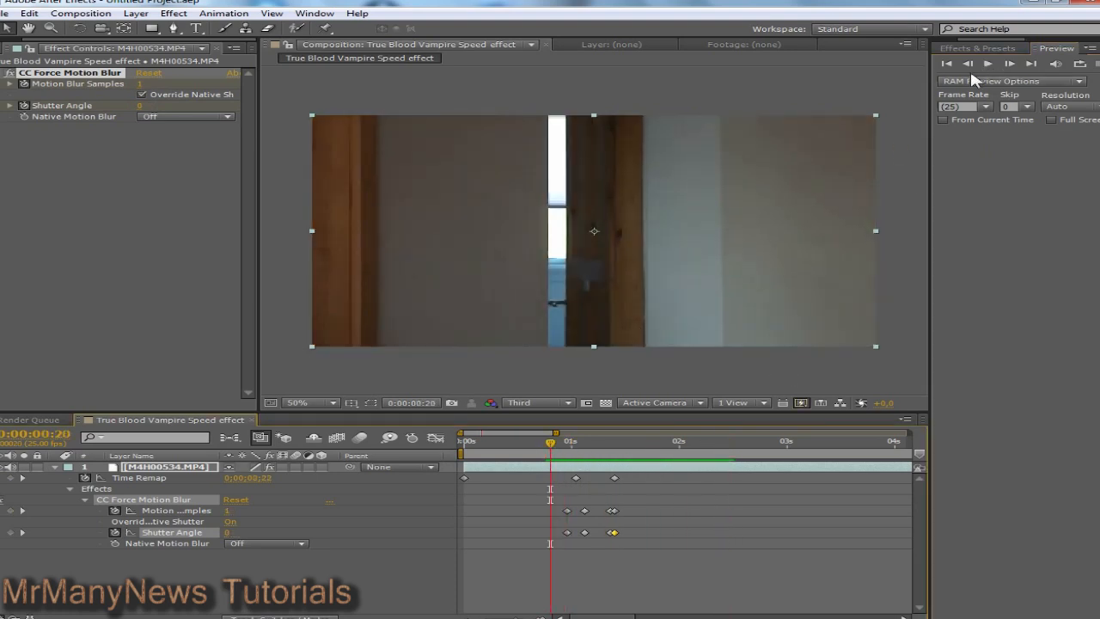
left_click(990, 65)
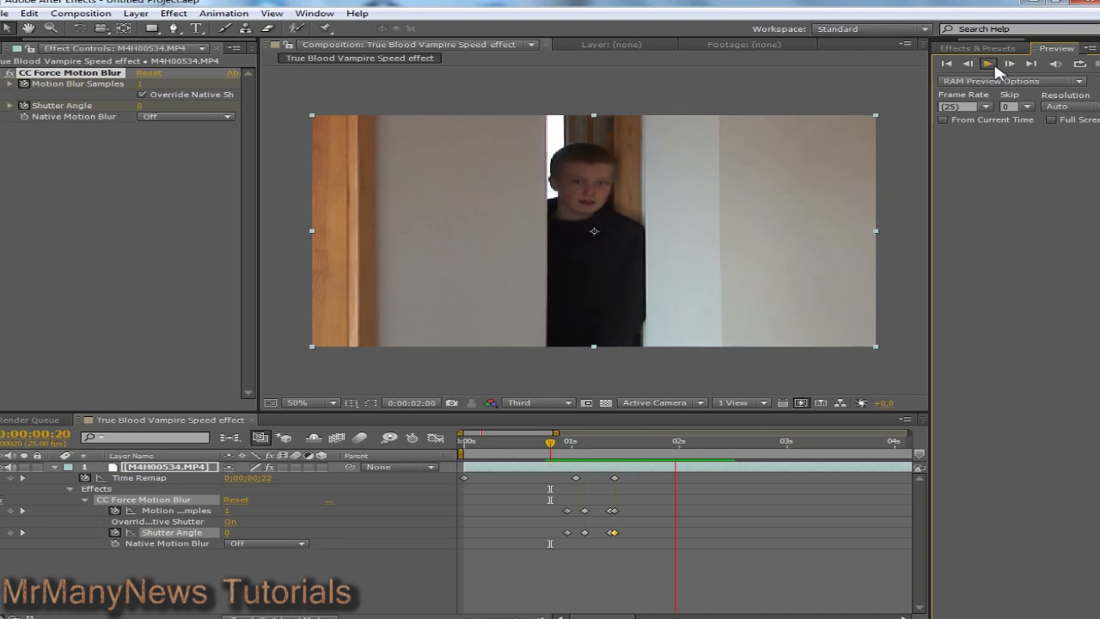
left_click(719, 441)
left_click_drag(720, 439, 471, 560)
Step: Add the composition to the Render Queue with a QuickTime output module
left_click_drag(517, 616, 480, 614)
left_click(73, 21)
left_click(98, 108)
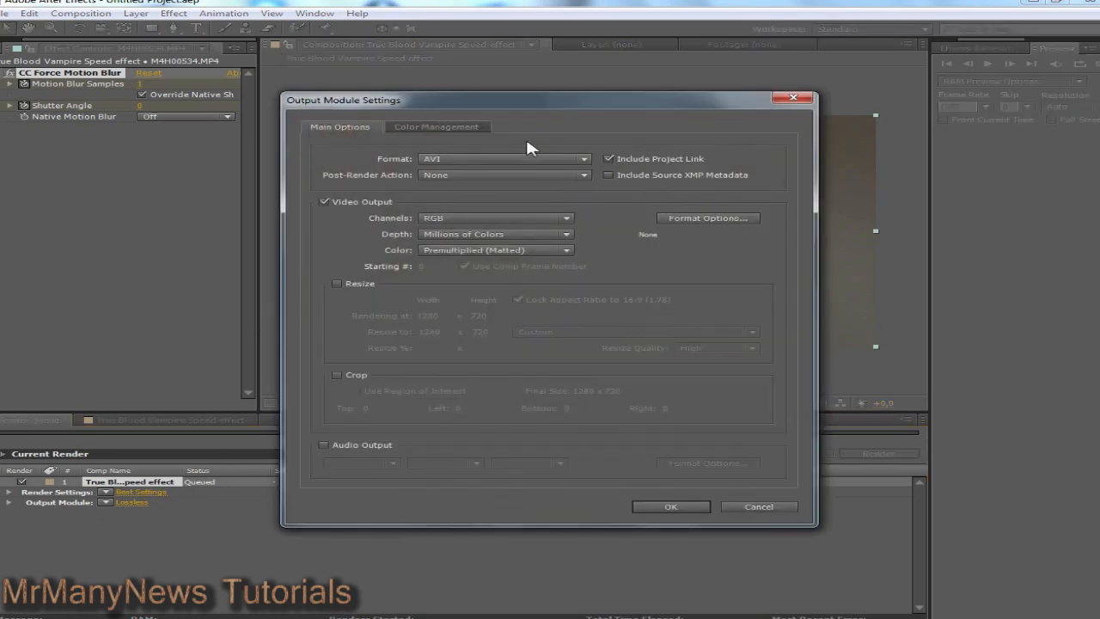
left_click(528, 164)
left_click(498, 432)
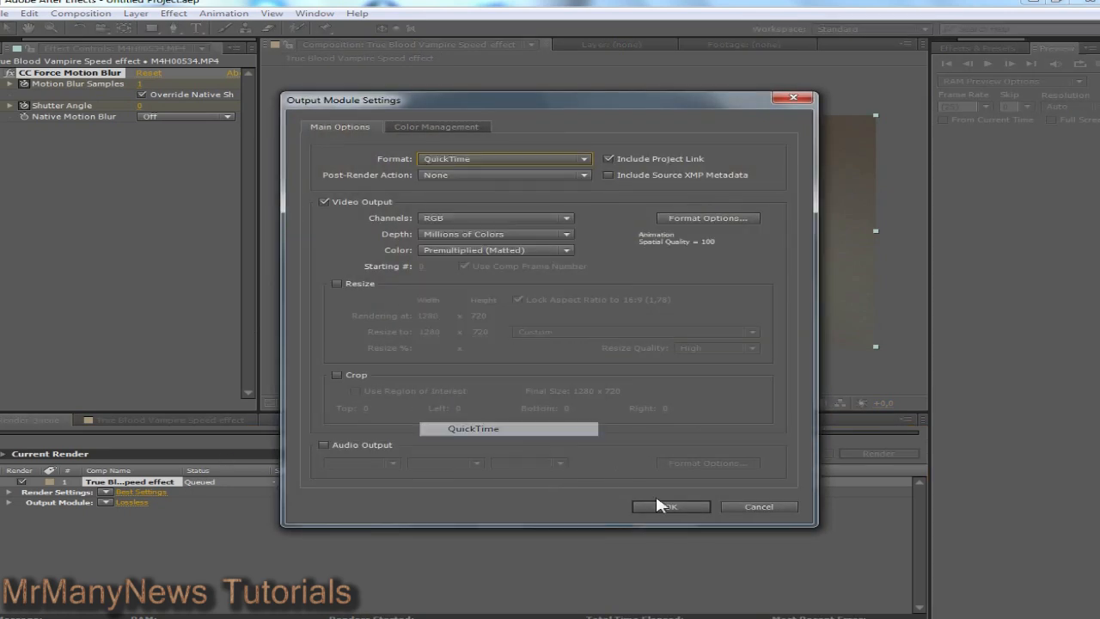
left_click(683, 507)
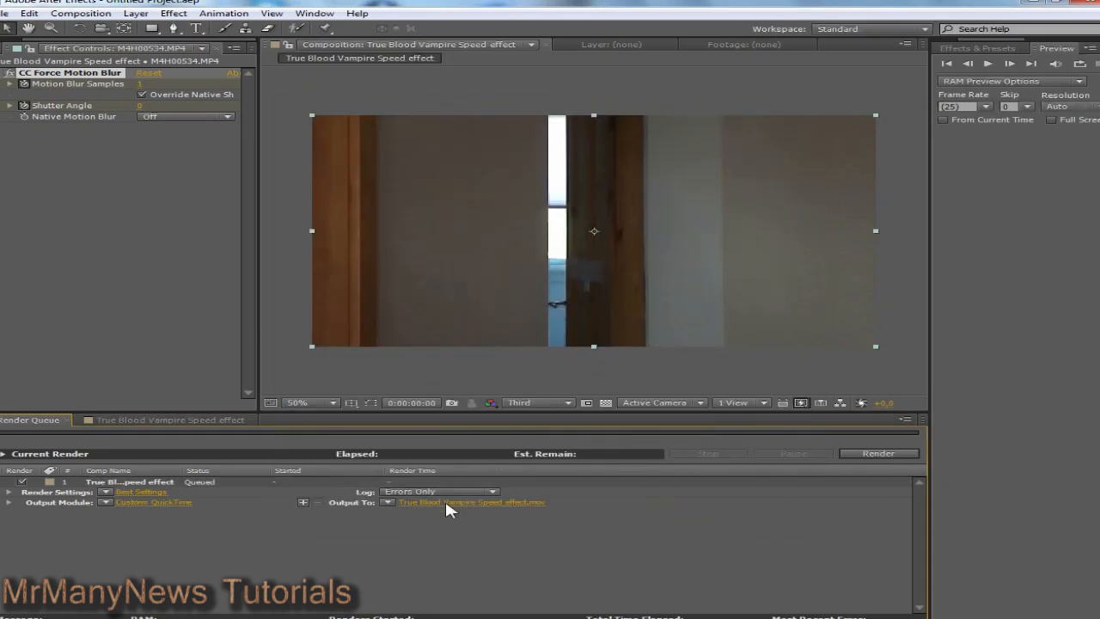
Step: Set the render output to the desktop as "True Blood Vampire Speed effect.mov"
left_click(445, 503)
left_click(62, 107)
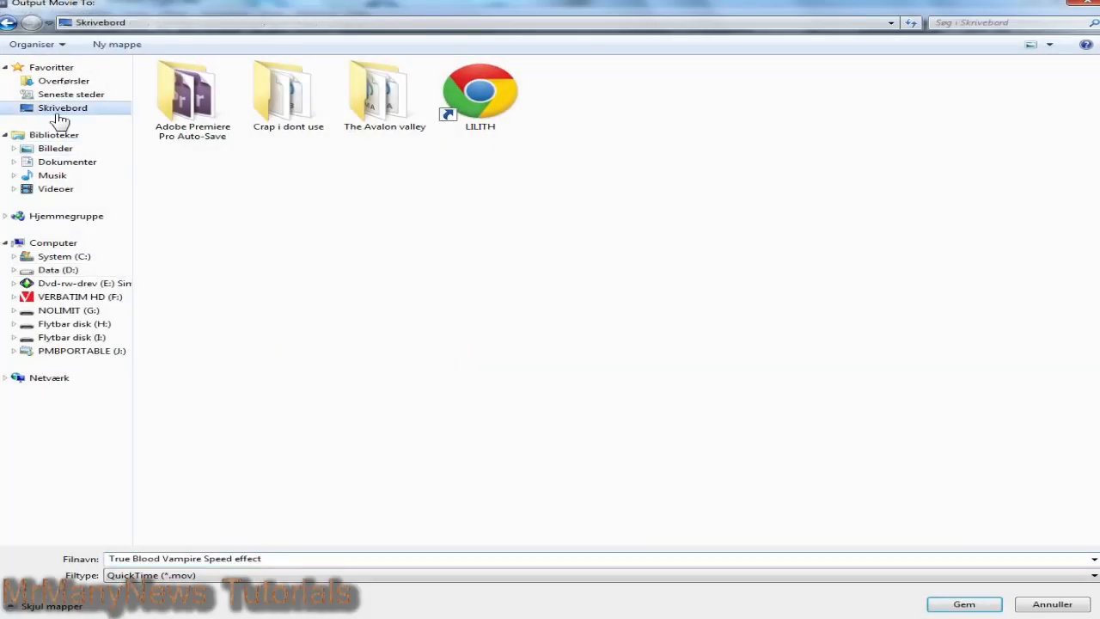
left_click(307, 560)
key("Return")
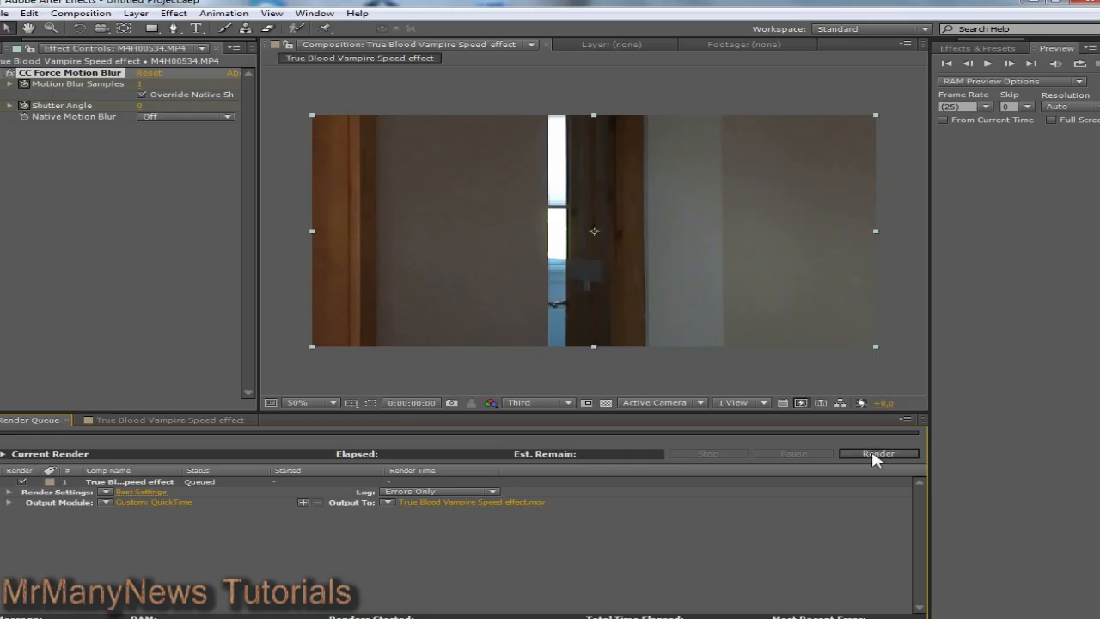
Step: Render the queued vampire speed composition to 'True Blood Vampire Speed effect.mov' as QuickTime
left_click(872, 453)
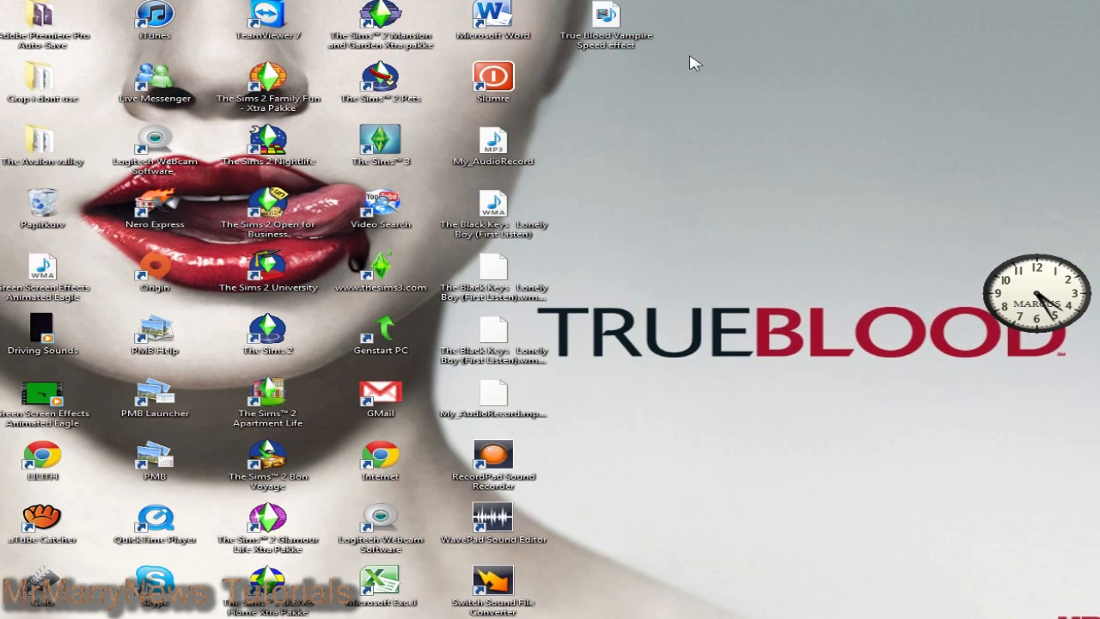
Step: Play 'True Blood Vampire Speed effect.mov' full screen in Windows Media Player
left_click(589, 26)
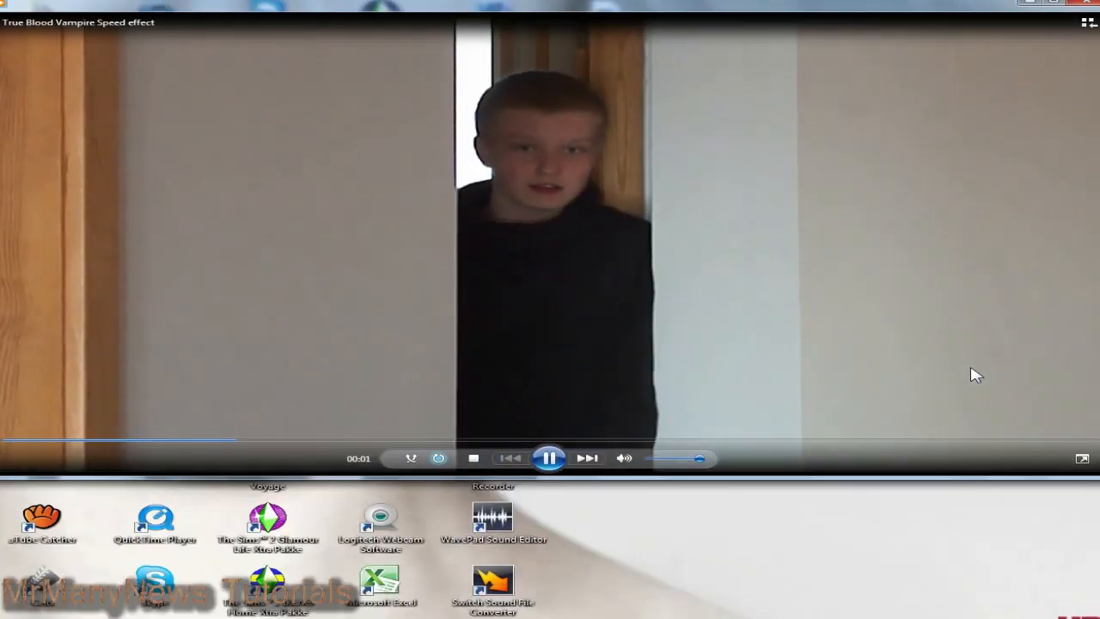
double_click(973, 375)
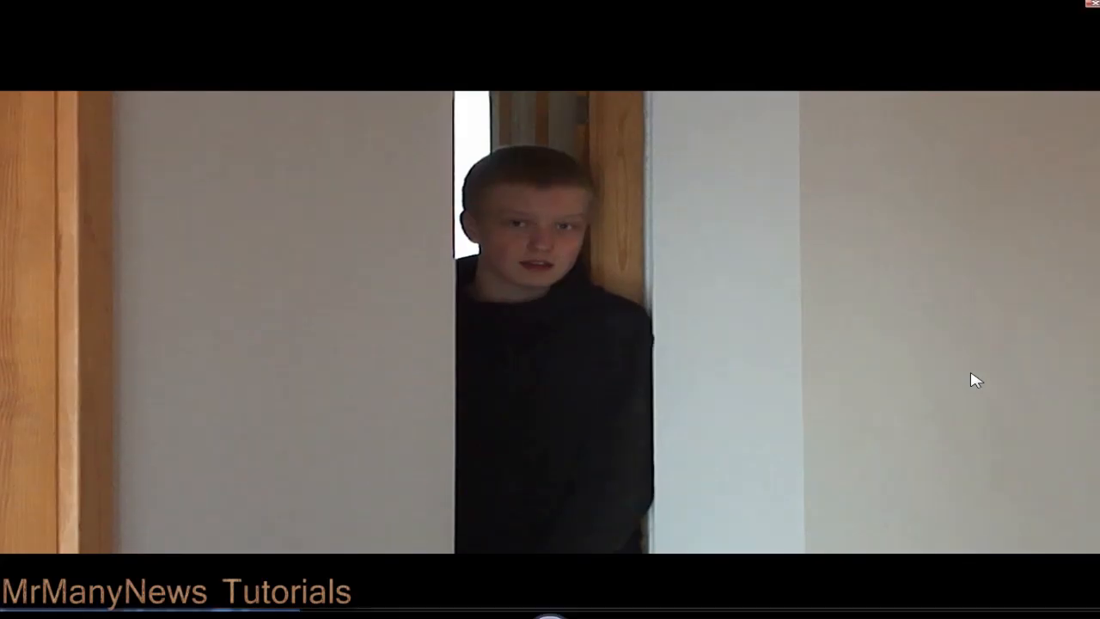